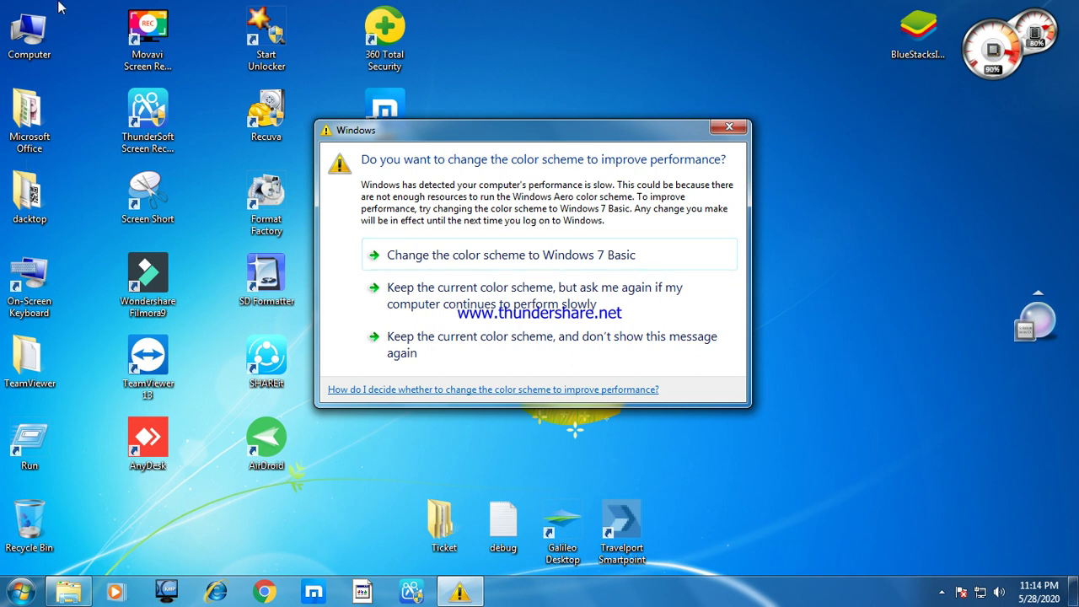
Dismiss the color scheme performance prompt and refresh the desktop.
left_click(728, 130)
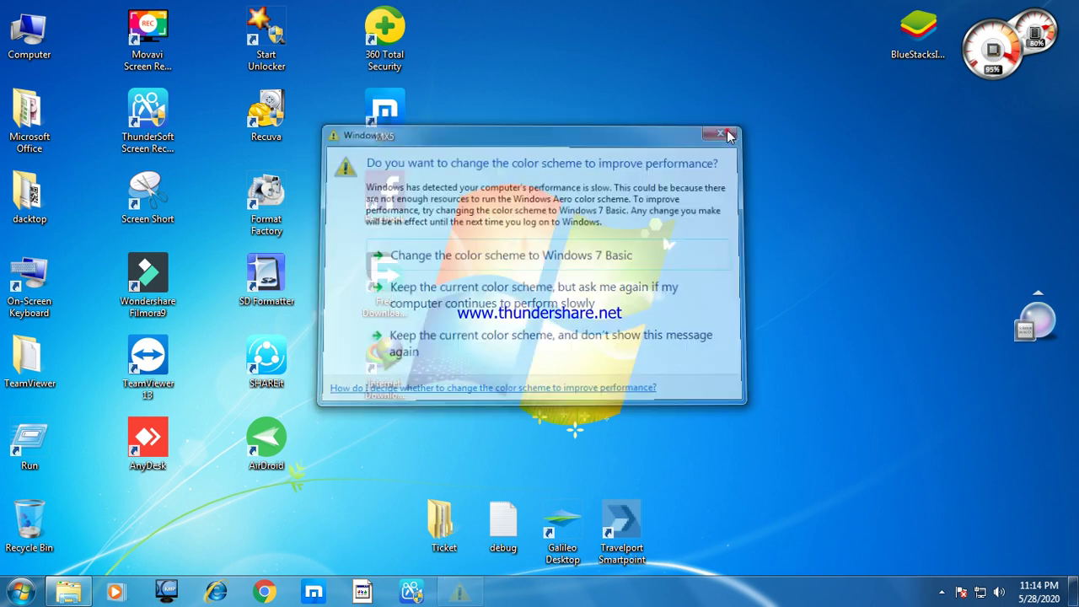
right_click(548, 128)
left_click(571, 172)
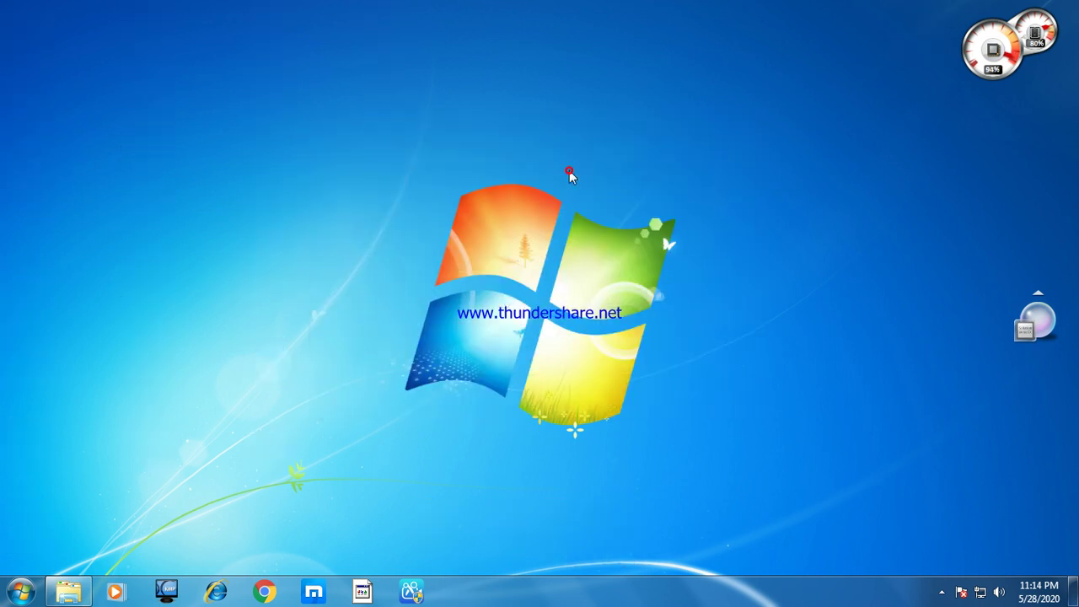
left_click(942, 593)
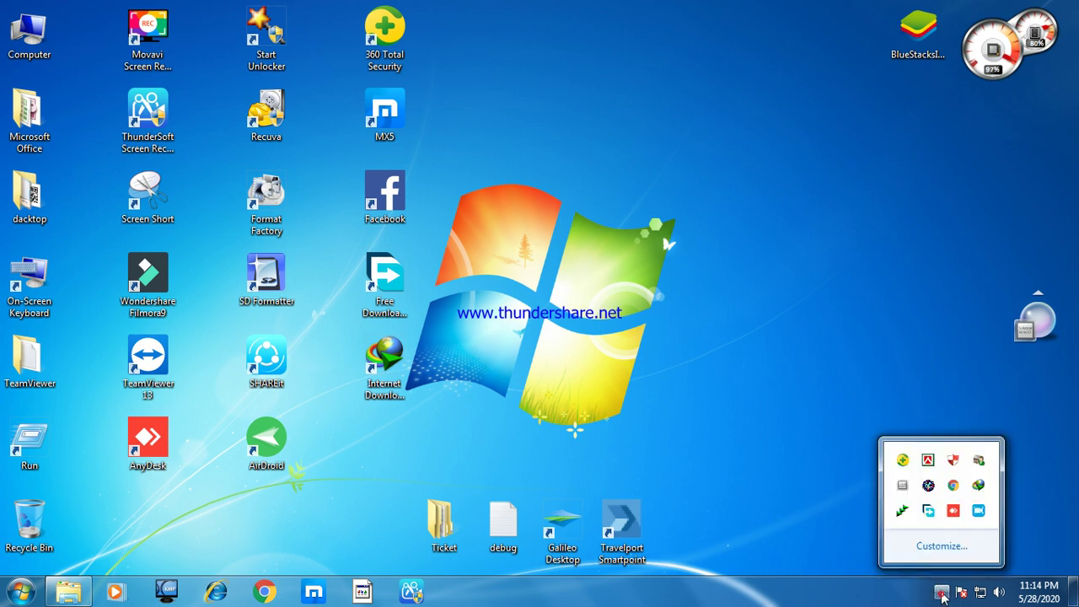
left_click(943, 594)
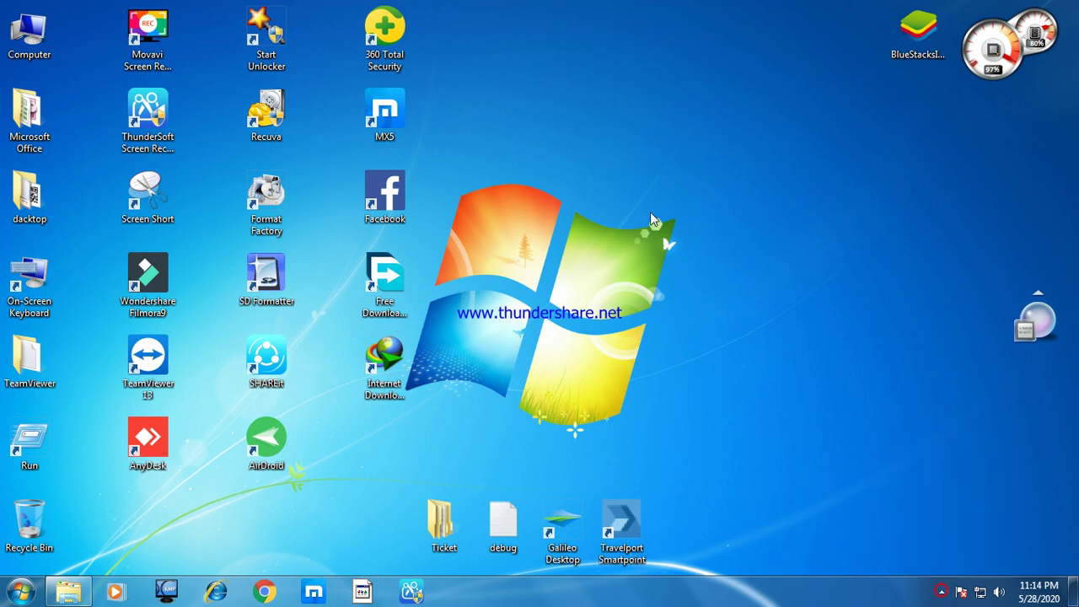
Refresh the desktop several times.
right_click(567, 135)
left_click(588, 178)
right_click(581, 162)
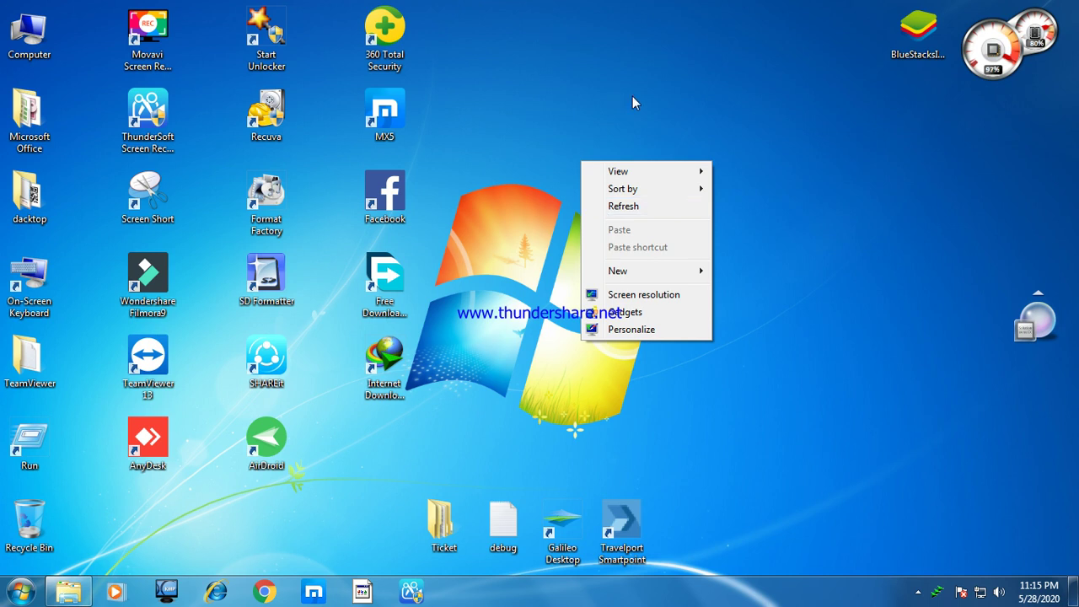
left_click(624, 205)
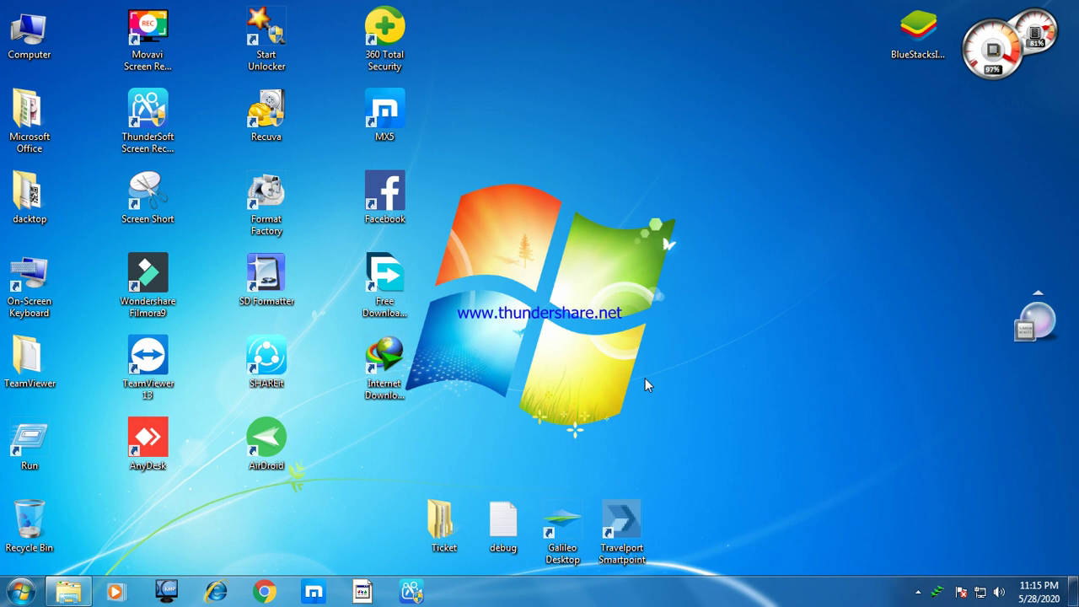
right_click(654, 217)
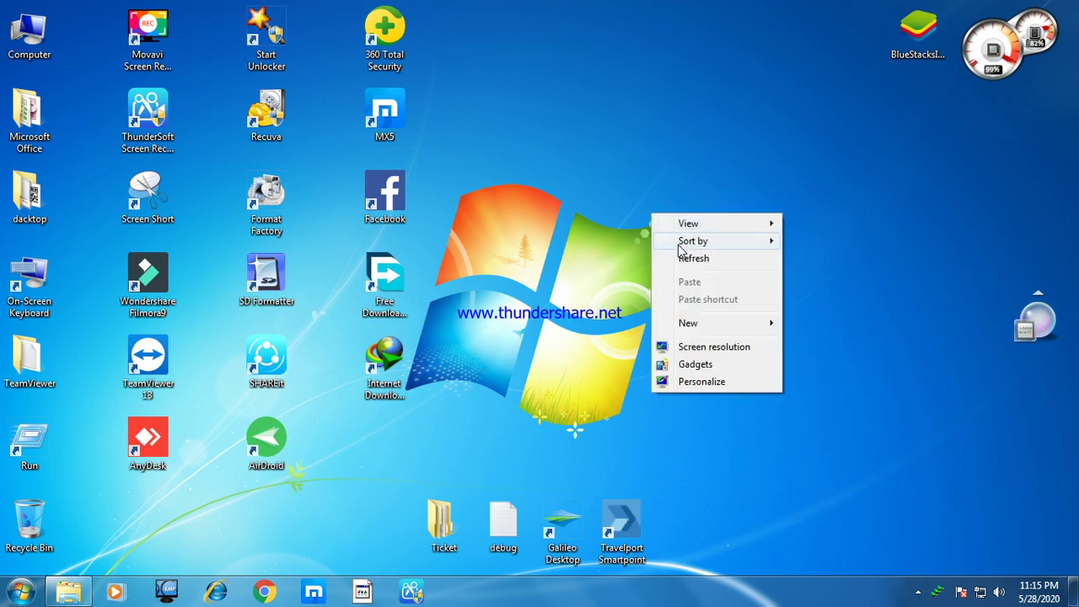
left_click(683, 258)
right_click(629, 202)
left_click(648, 253)
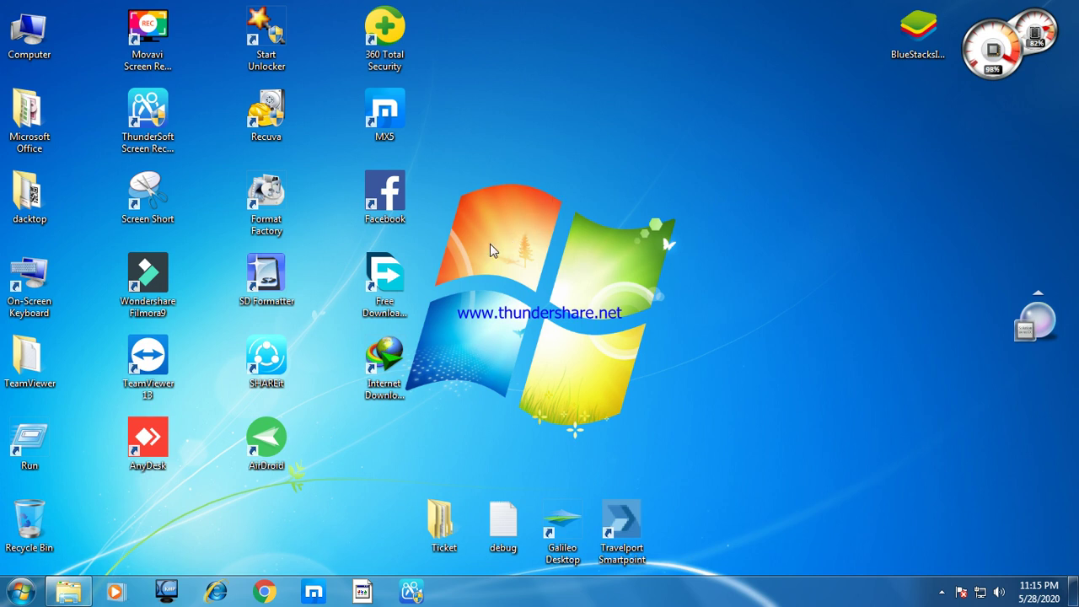
Close the color scheme performance prompt without choosing an option and refresh the desktop once more.
right_click(583, 187)
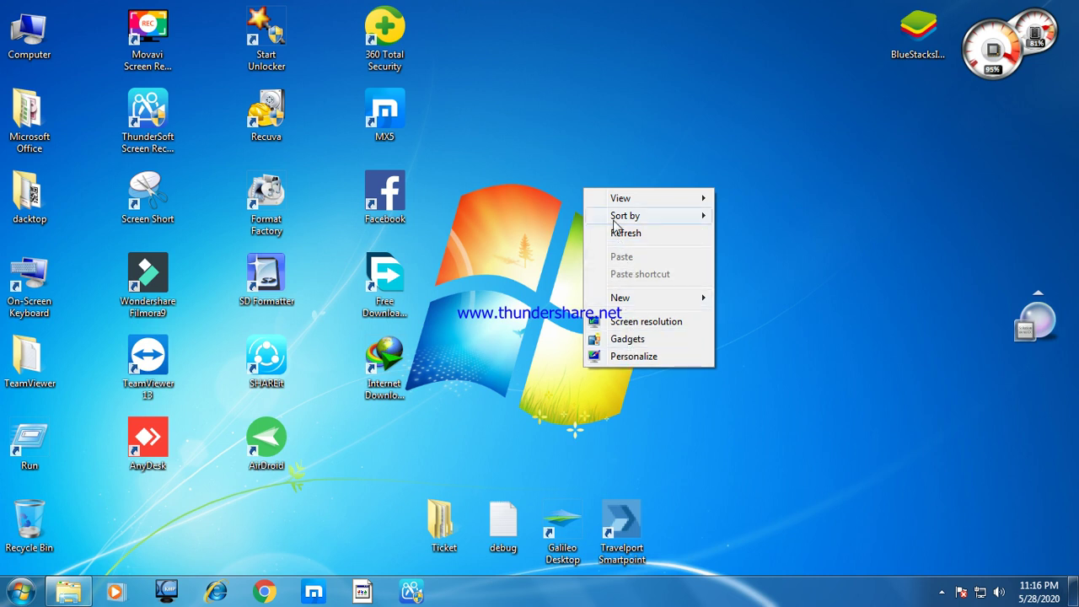
mouse_move(615, 220)
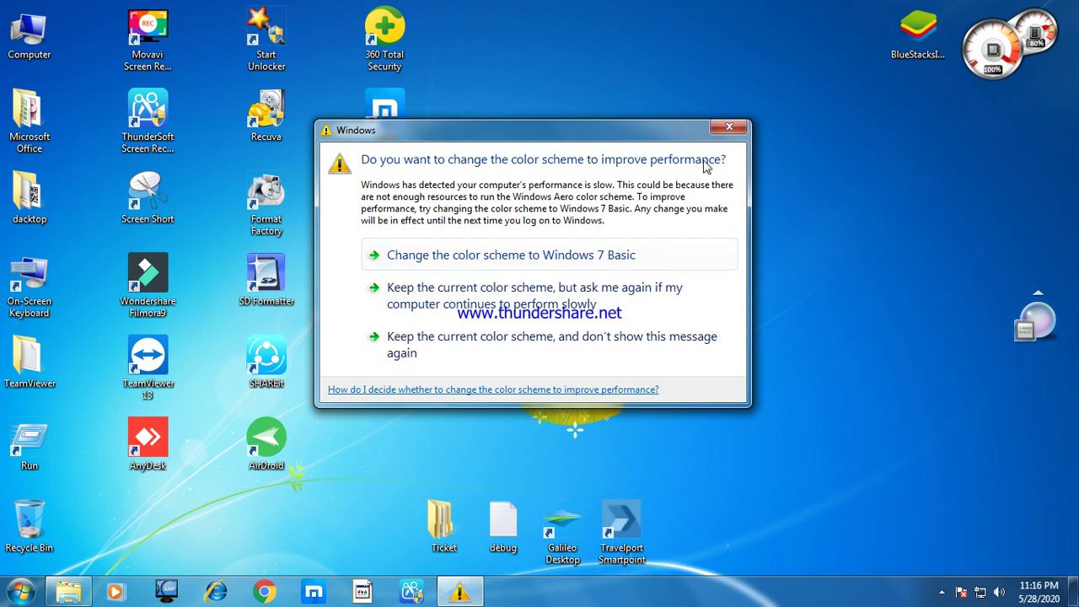
left_click(724, 128)
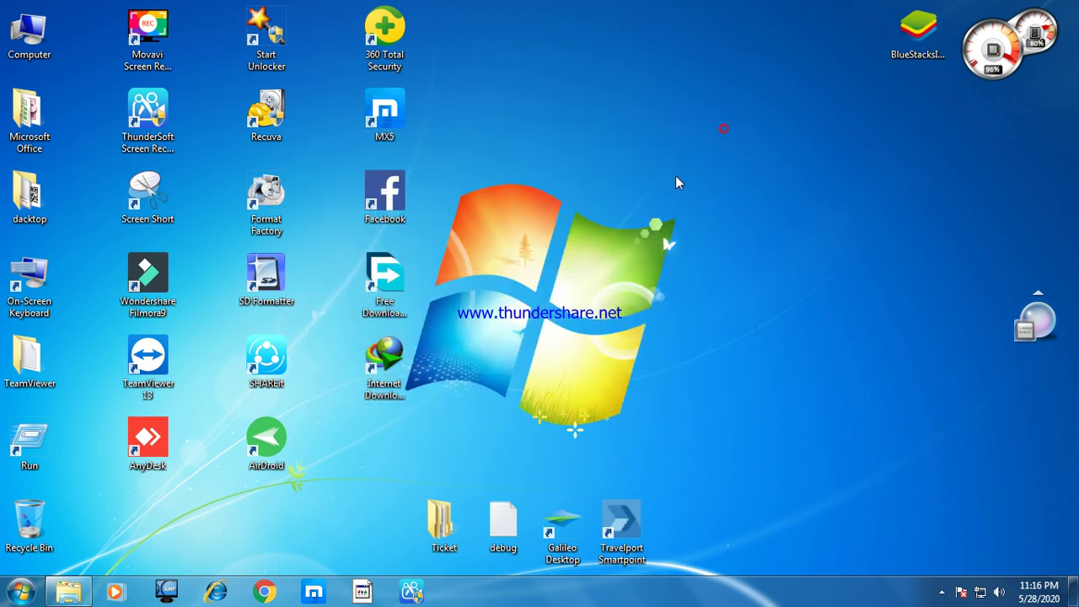
right_click(630, 169)
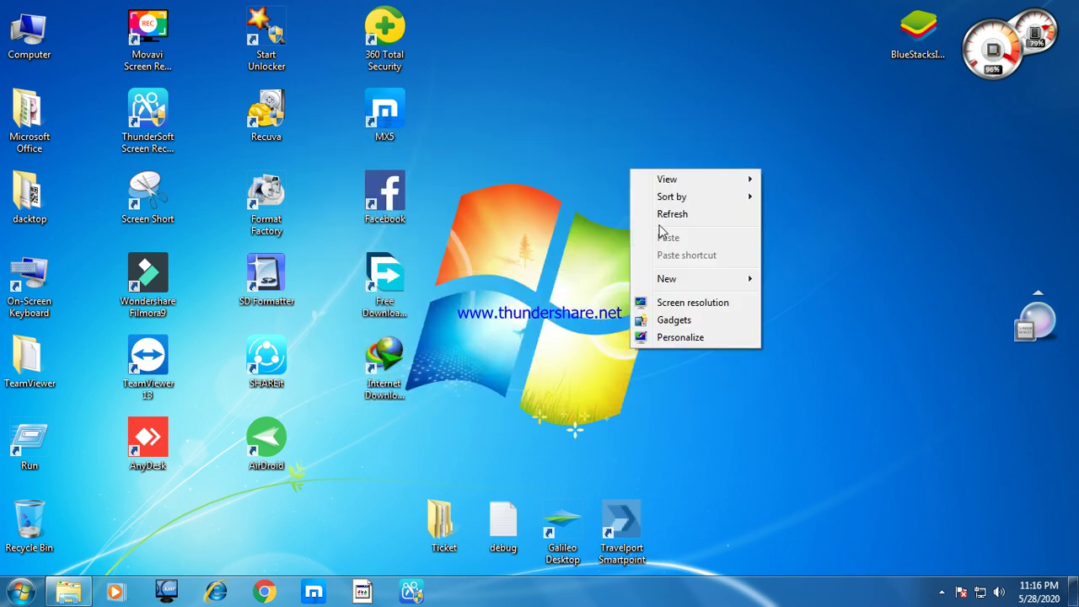
left_click(663, 216)
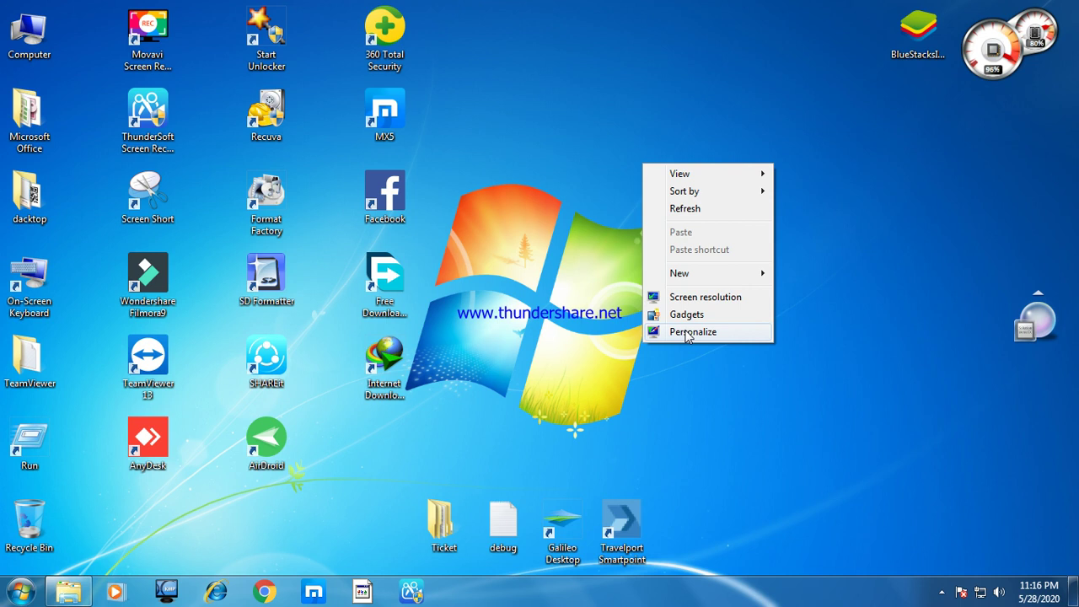
Open the desktop background settings in Personalization and add the black-and-white picture img24 from the Characters group to the selection.
left_click(689, 332)
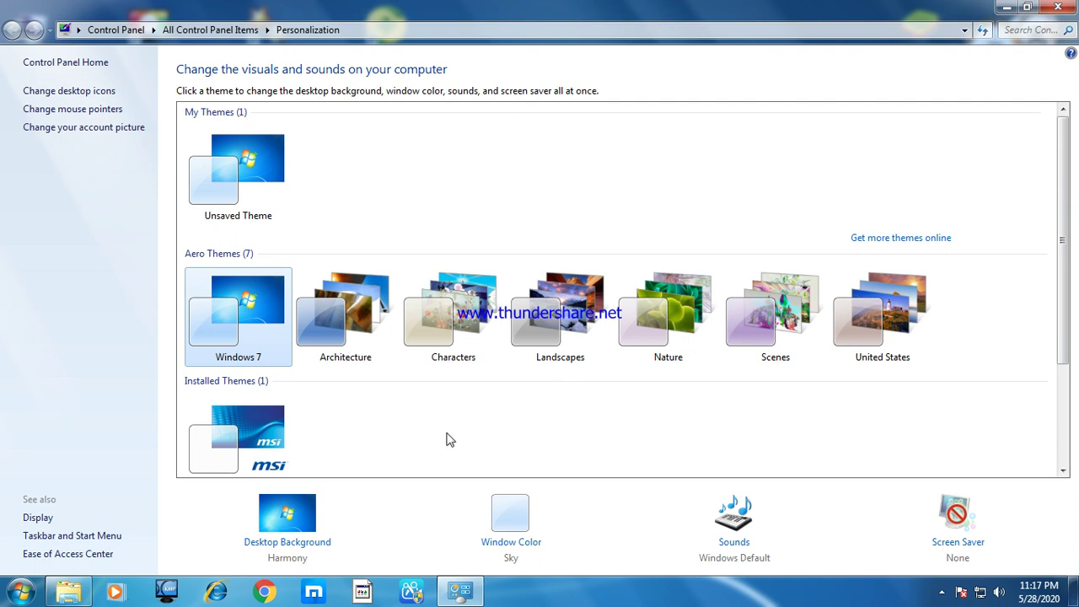
left_click(299, 545)
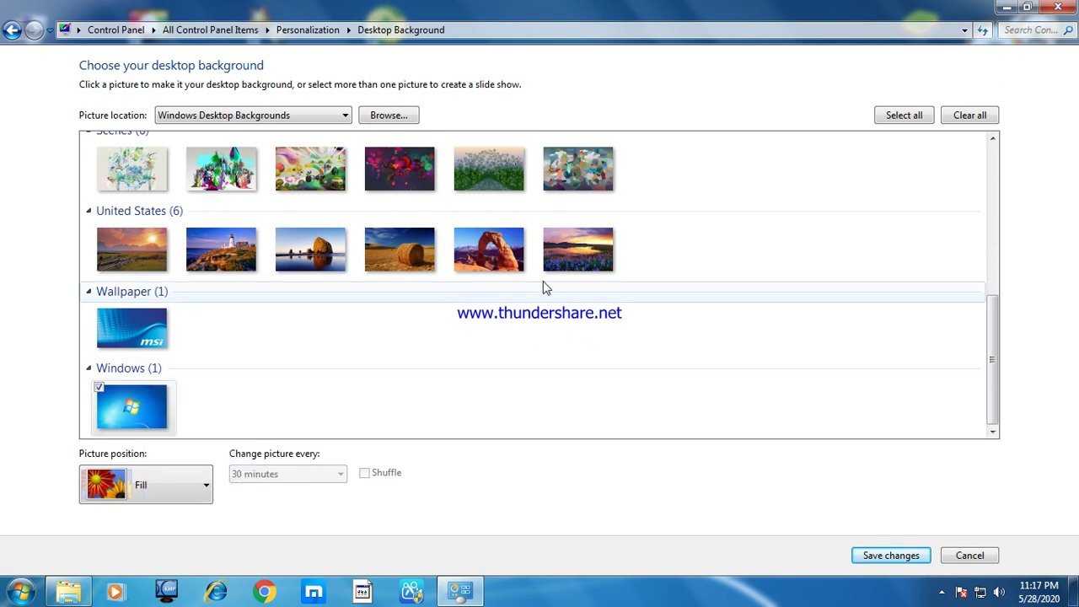
left_click_drag(993, 312, 1003, 166)
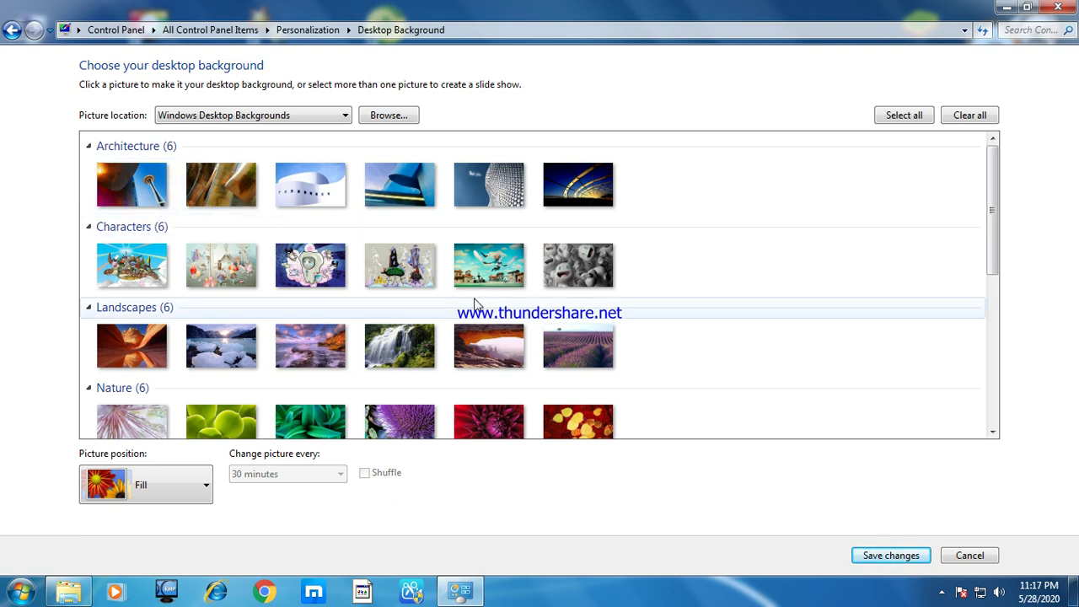
left_click(545, 246)
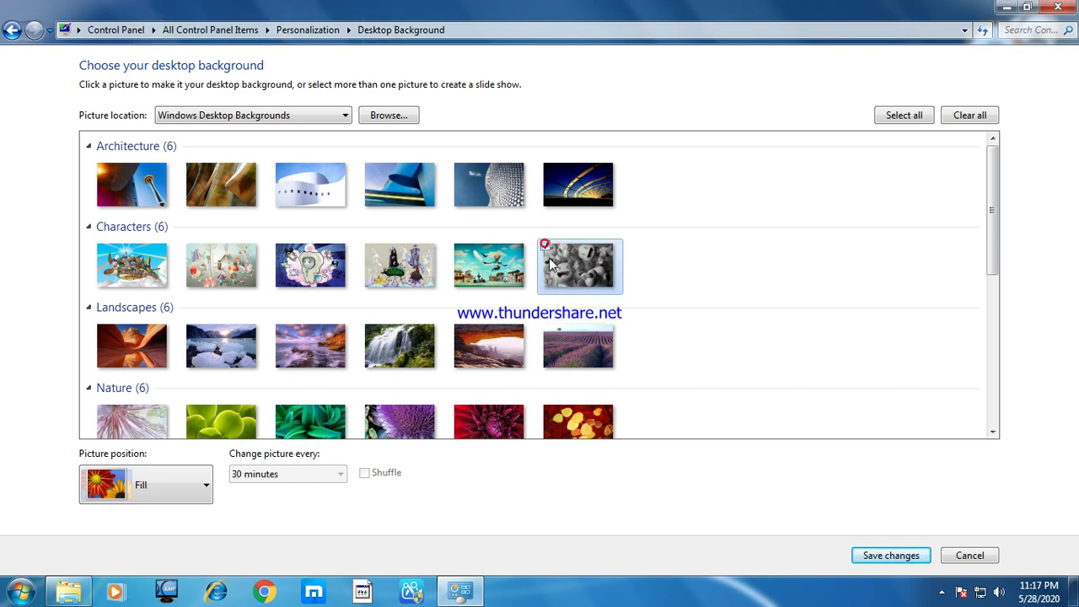
Deselect the picture in the Windows group of the desktop backgrounds.
scroll(498, 328, "down", 6)
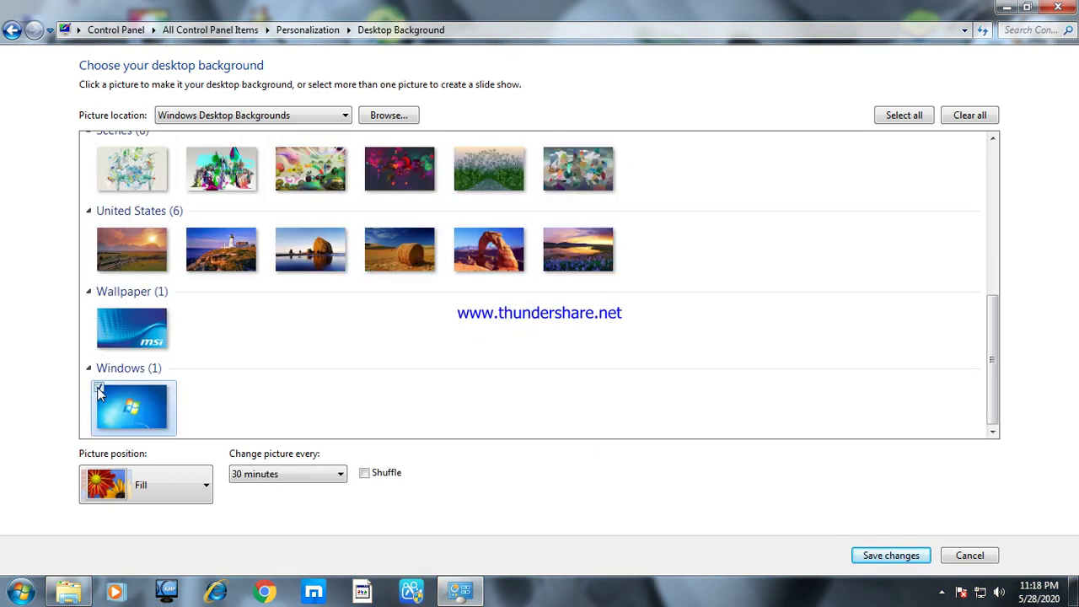
left_click(100, 386)
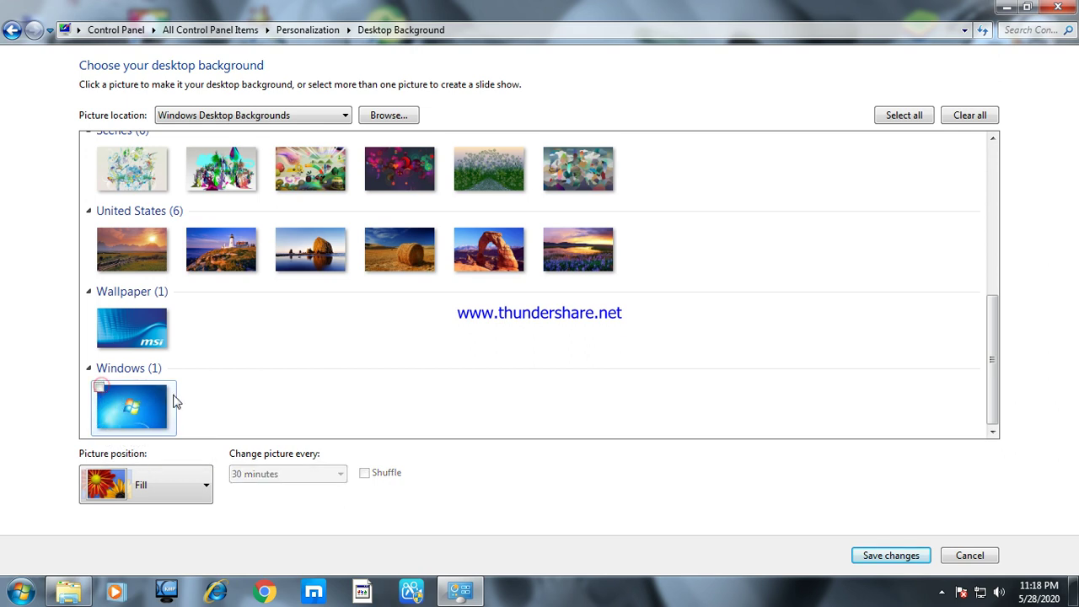
left_click(100, 387)
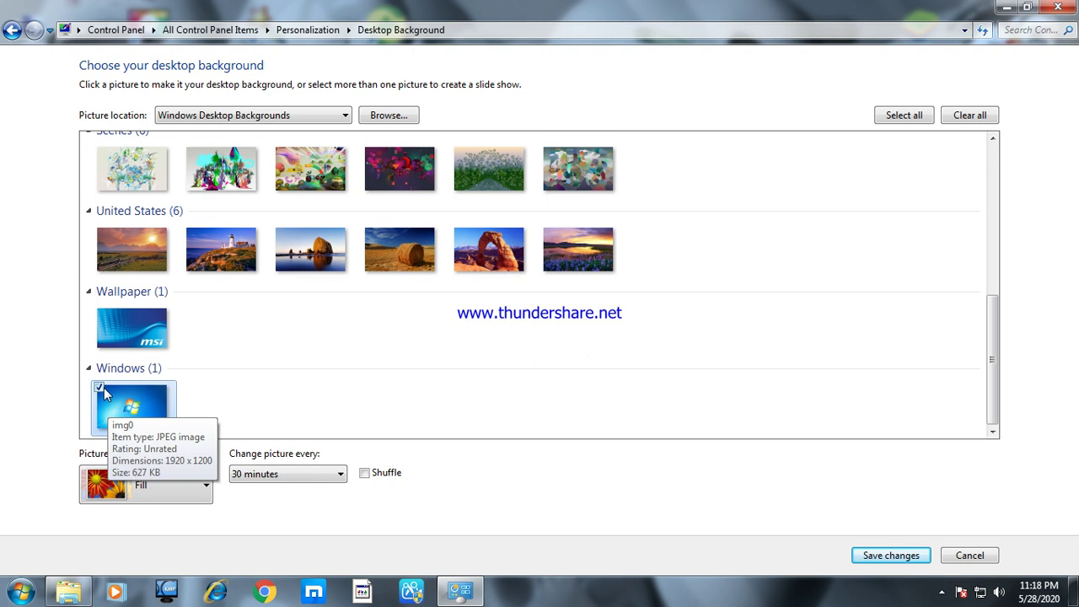
left_click(101, 386)
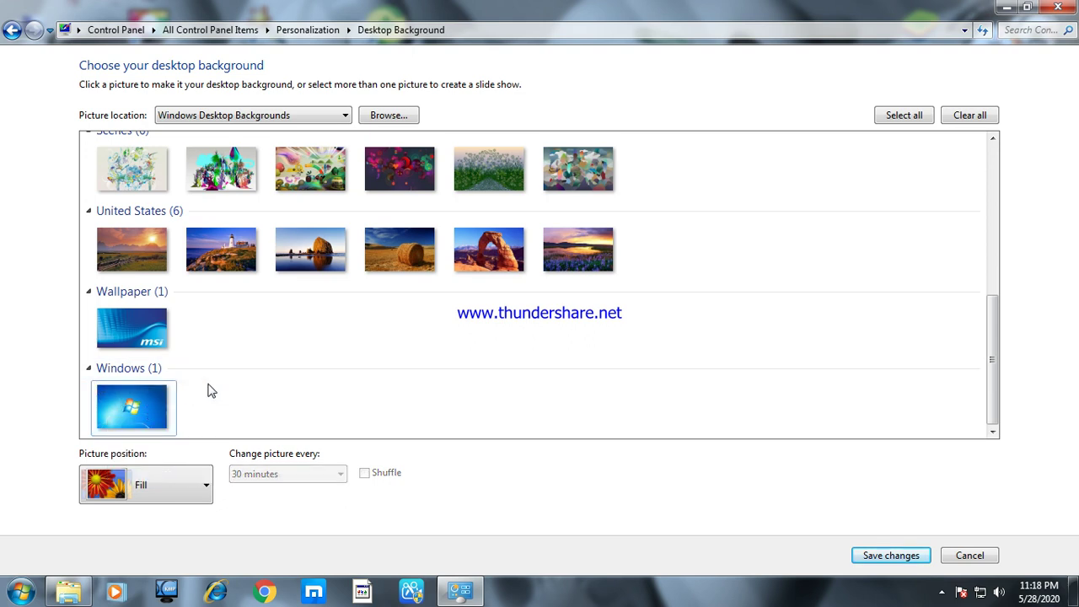
Deselect the black-and-white picture img24 in the Characters group and select it again.
scroll(506, 318, "up", 10)
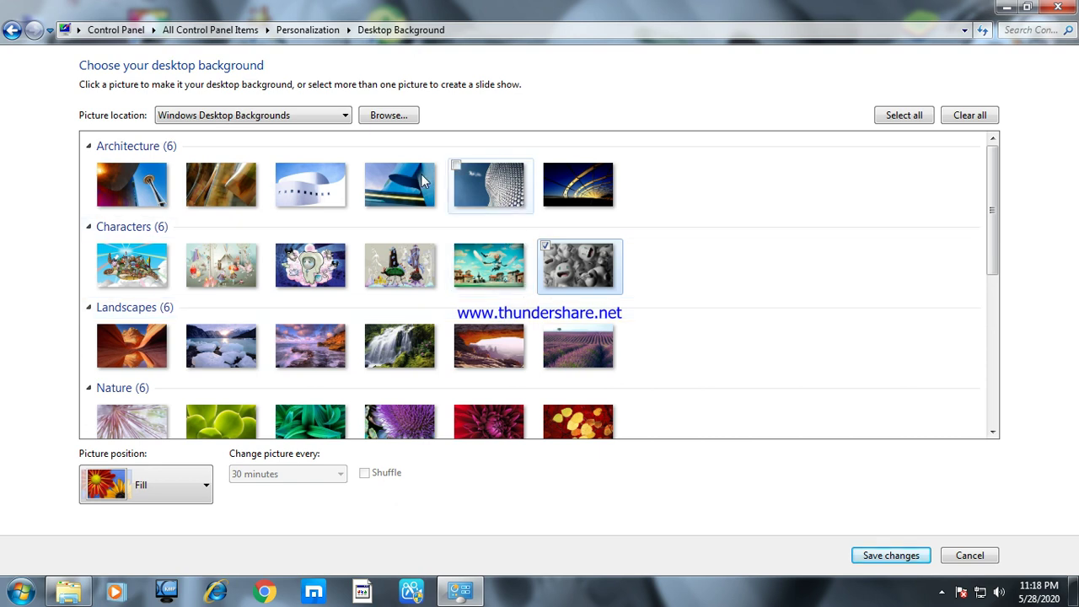
left_click(544, 247)
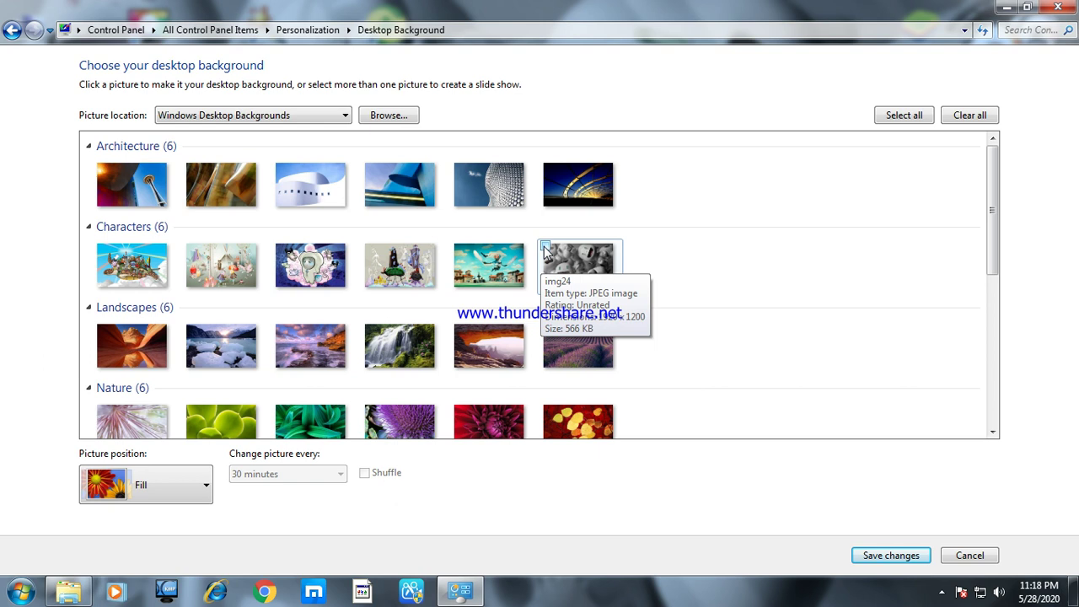
left_click(544, 249)
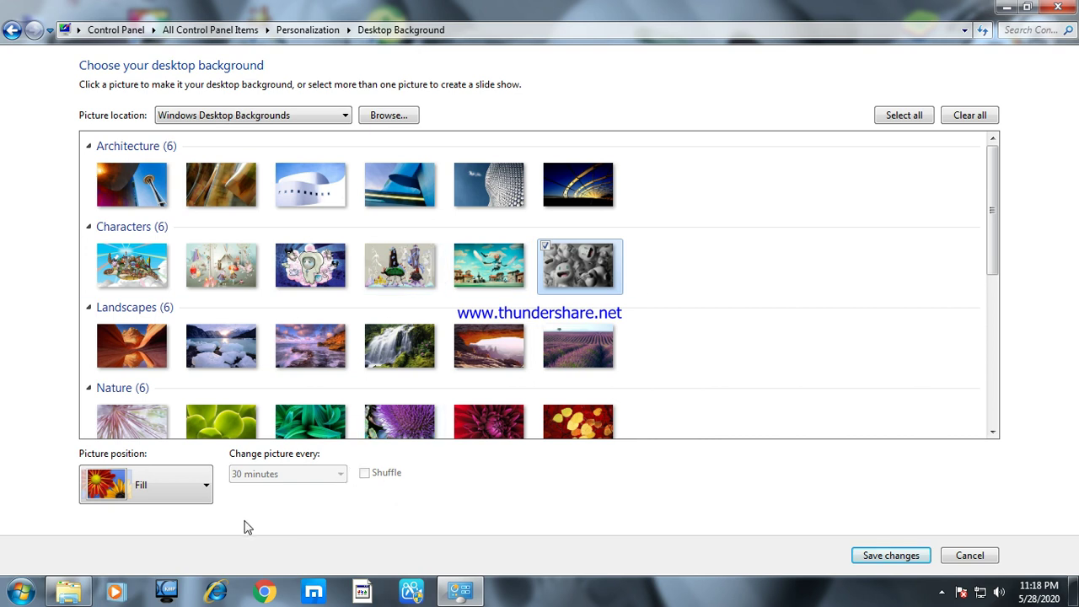
Review the picture position options, keep Fill, and save the desktop background changes.
left_click(205, 488)
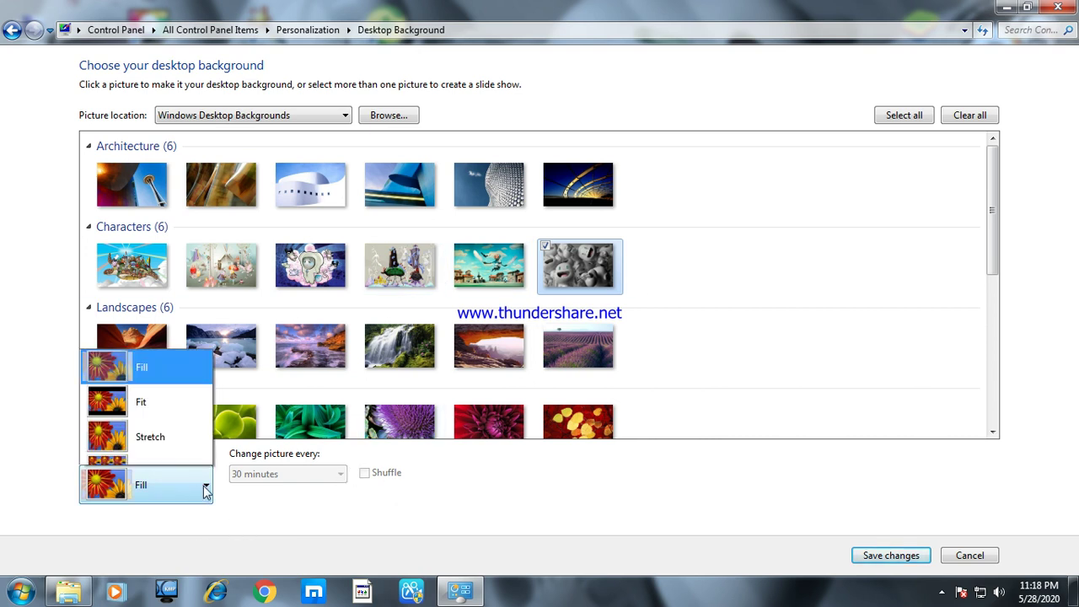
left_click(207, 489)
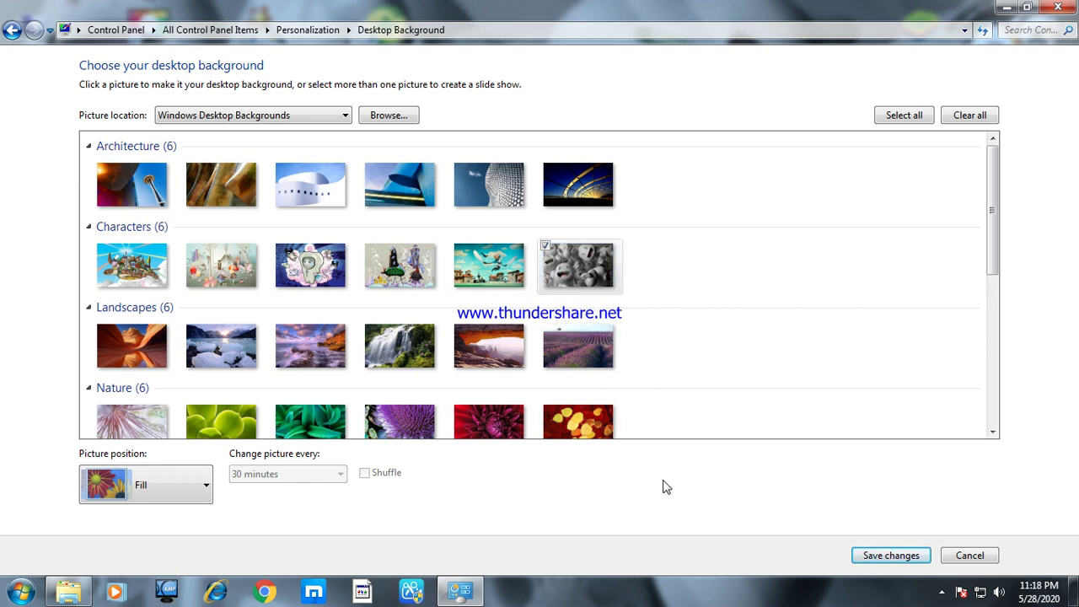
left_click(876, 566)
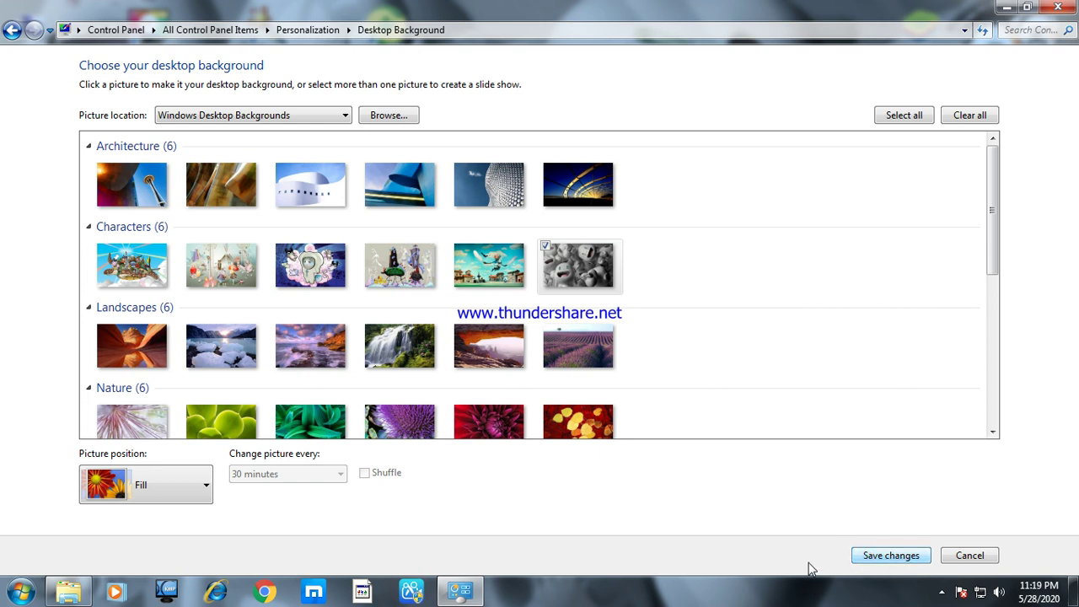
left_click(880, 558)
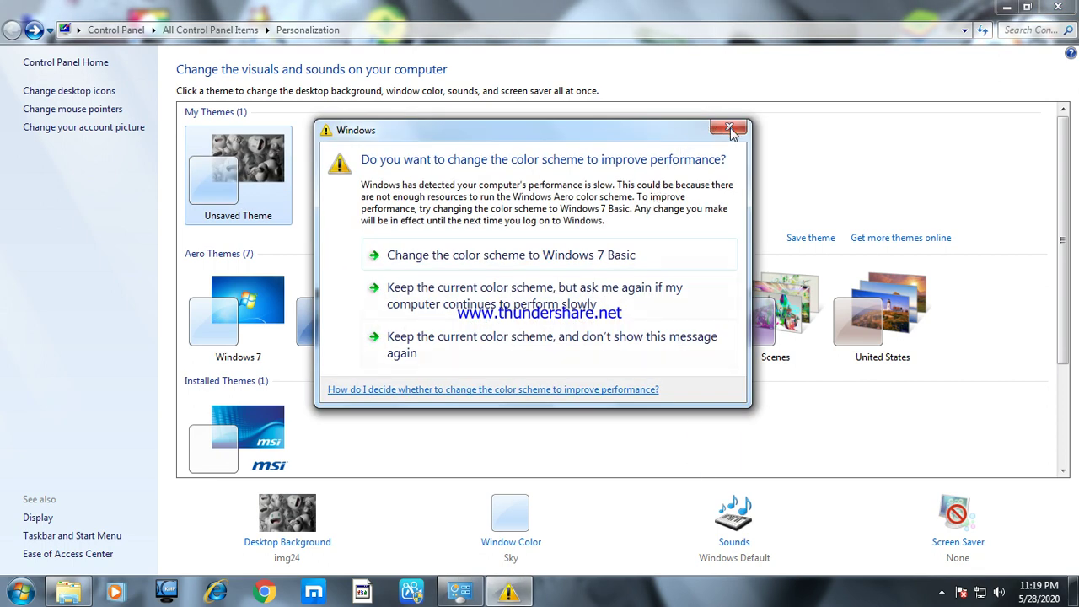
Dismiss the color scheme prompt and minimize the Personalization window to show the desktop.
left_click(730, 129)
left_click(1006, 6)
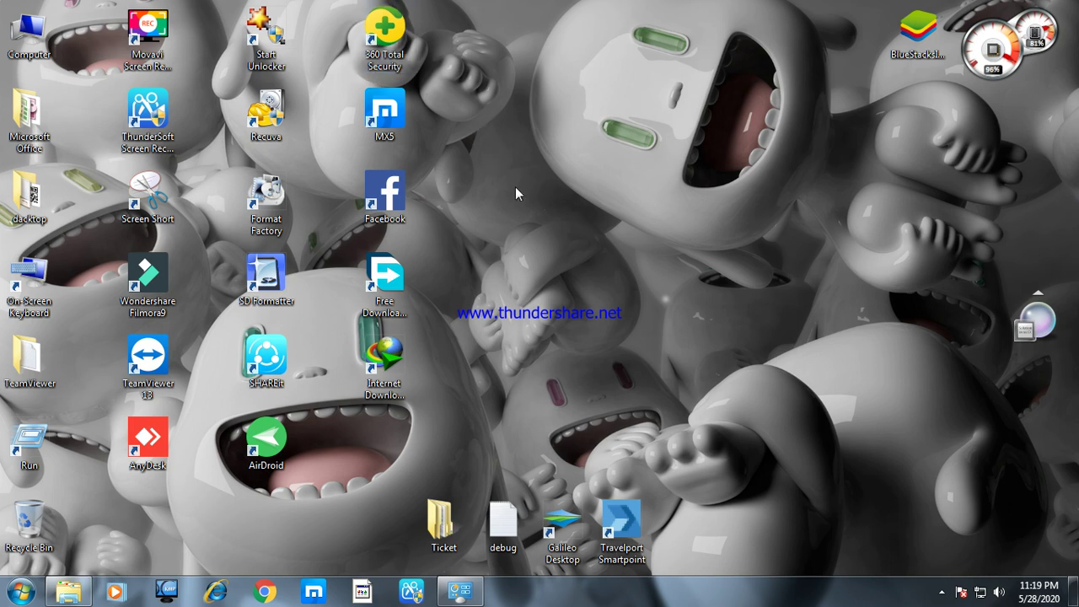
right_click(595, 131)
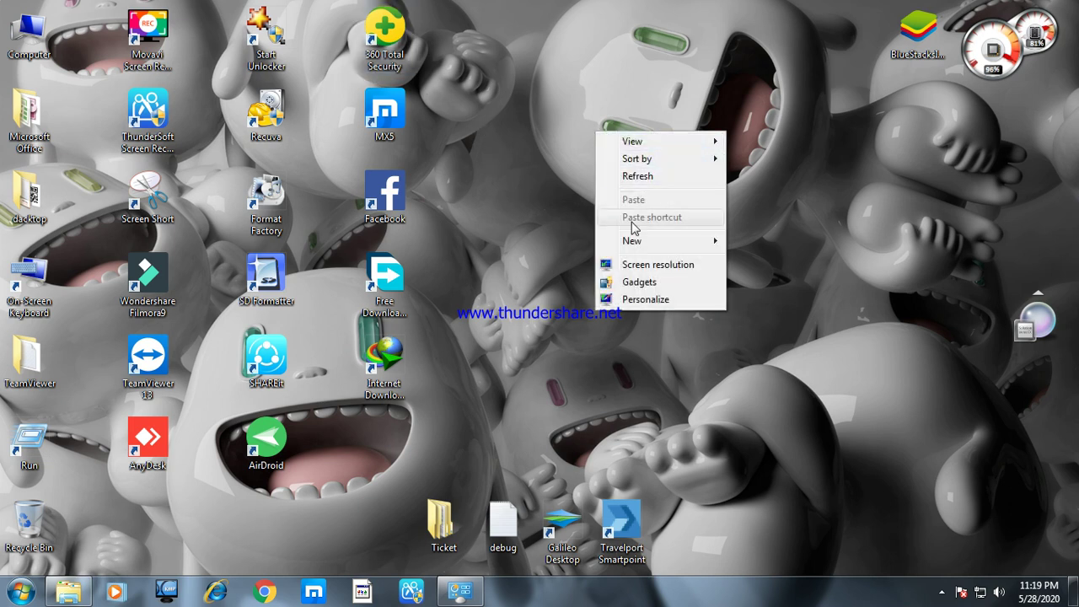
left_click(535, 200)
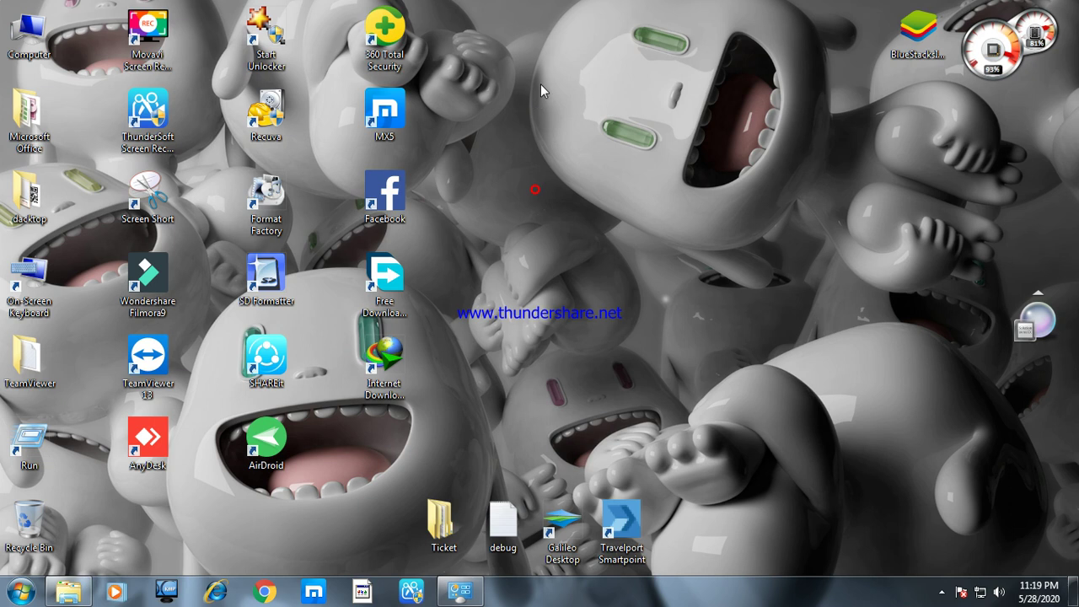
right_click(540, 83)
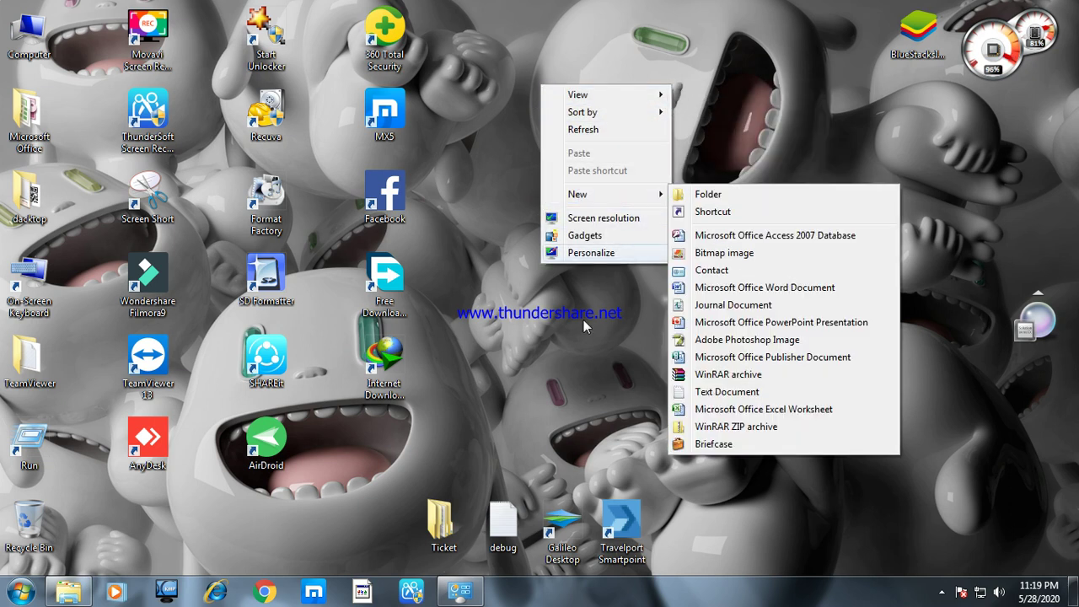
left_click(583, 319)
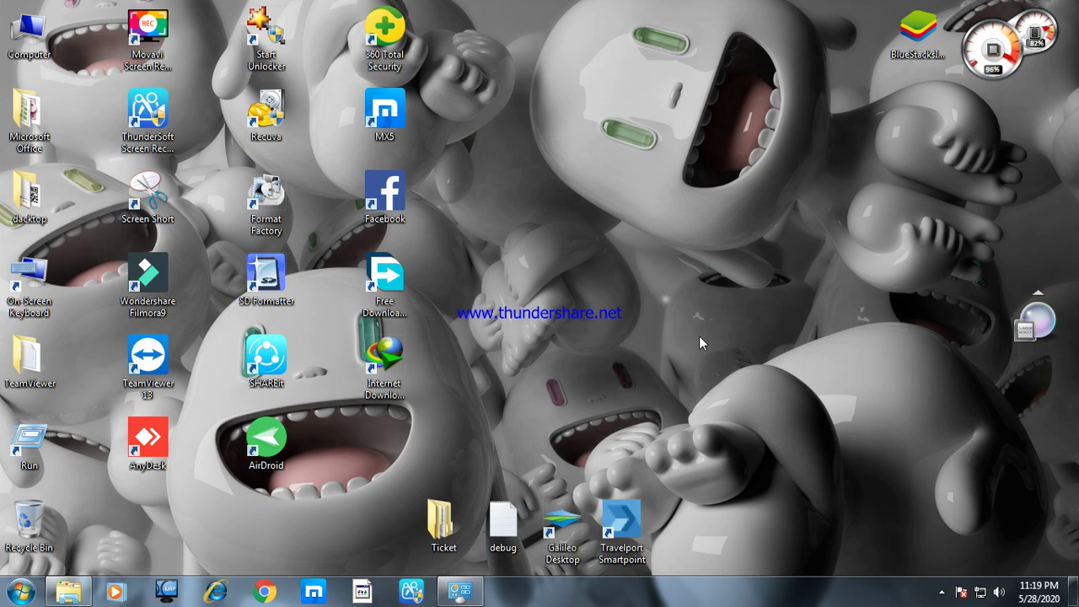
Open the Personalization window maximized, apply the United States Aero theme, and show the desktop.
right_click(672, 226)
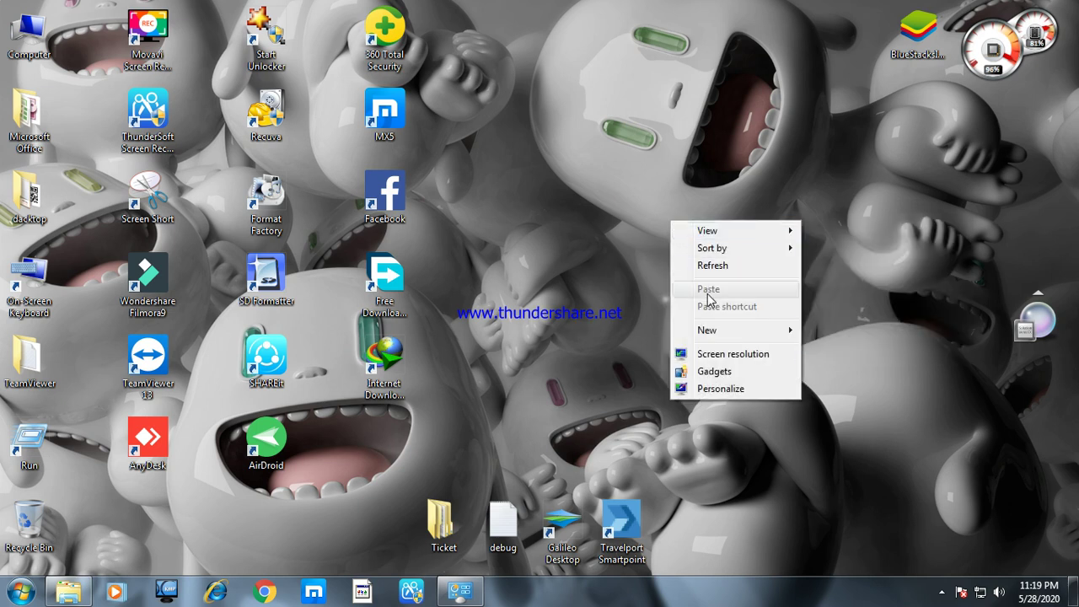
left_click(733, 390)
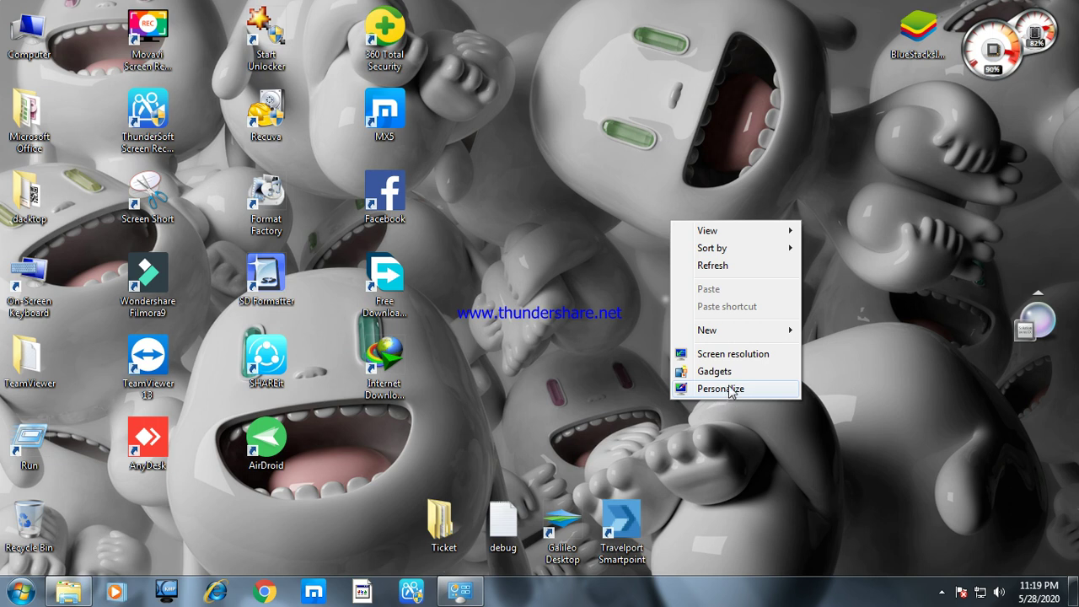
left_click(730, 389)
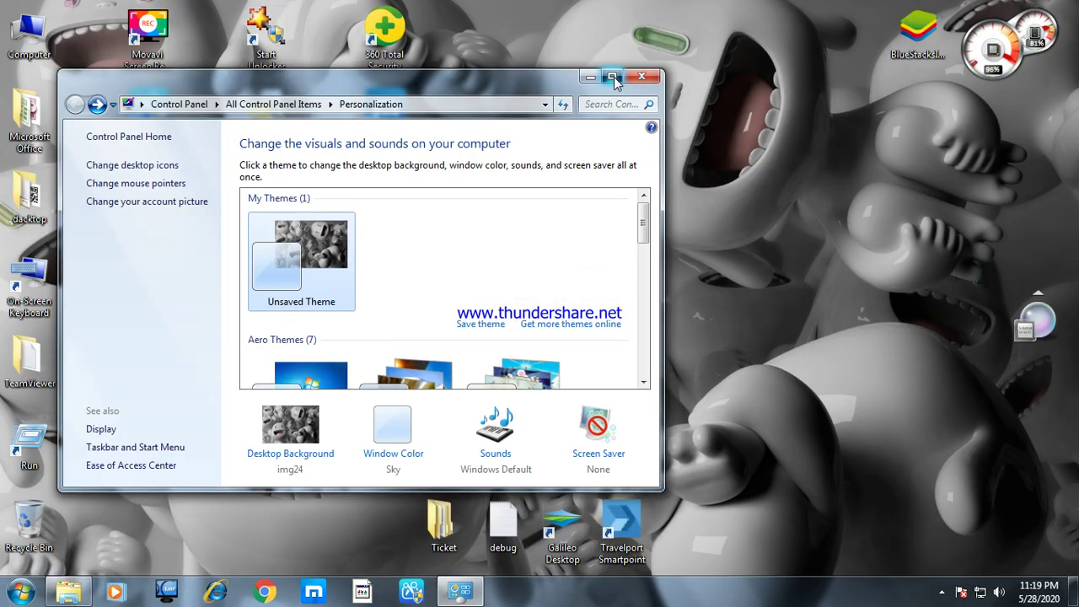
left_click(613, 76)
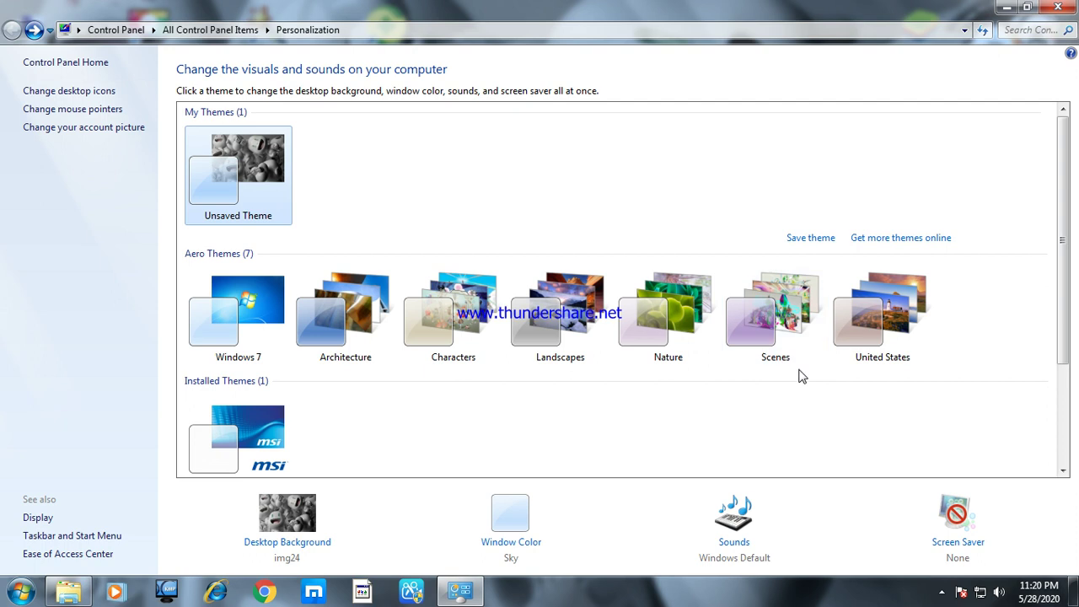
left_click(877, 363)
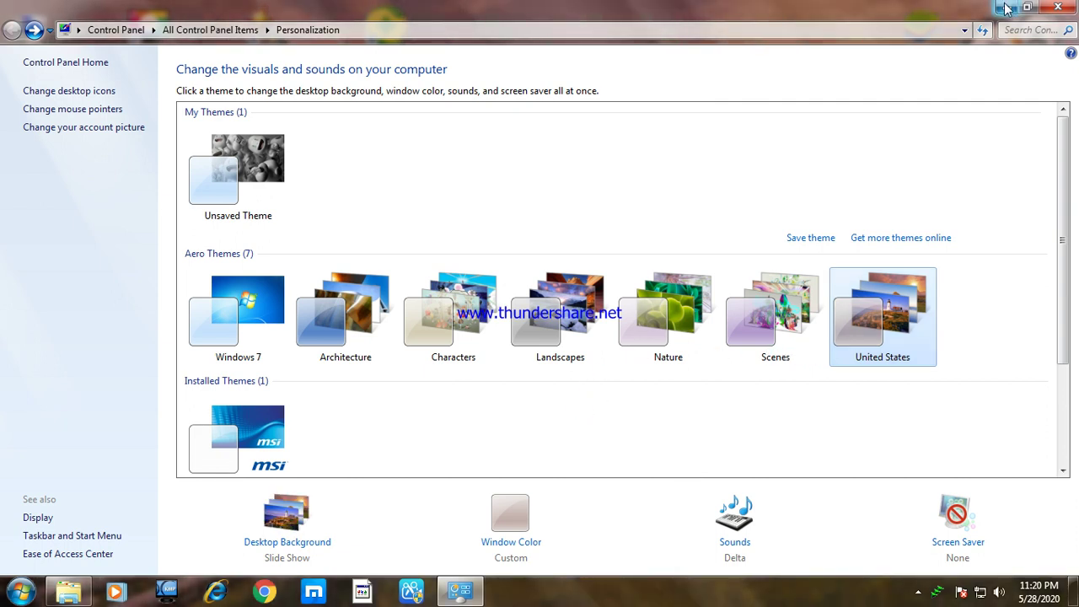
key("alt+F4")
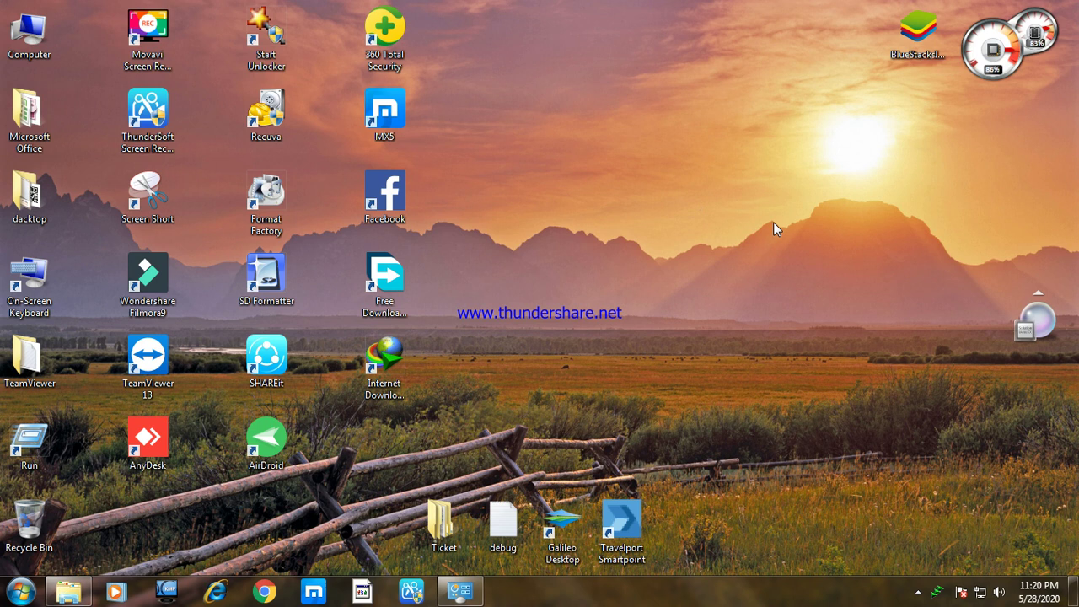
Open the desktop background settings and review the available pictures and the picture change interval options.
left_click(460, 591)
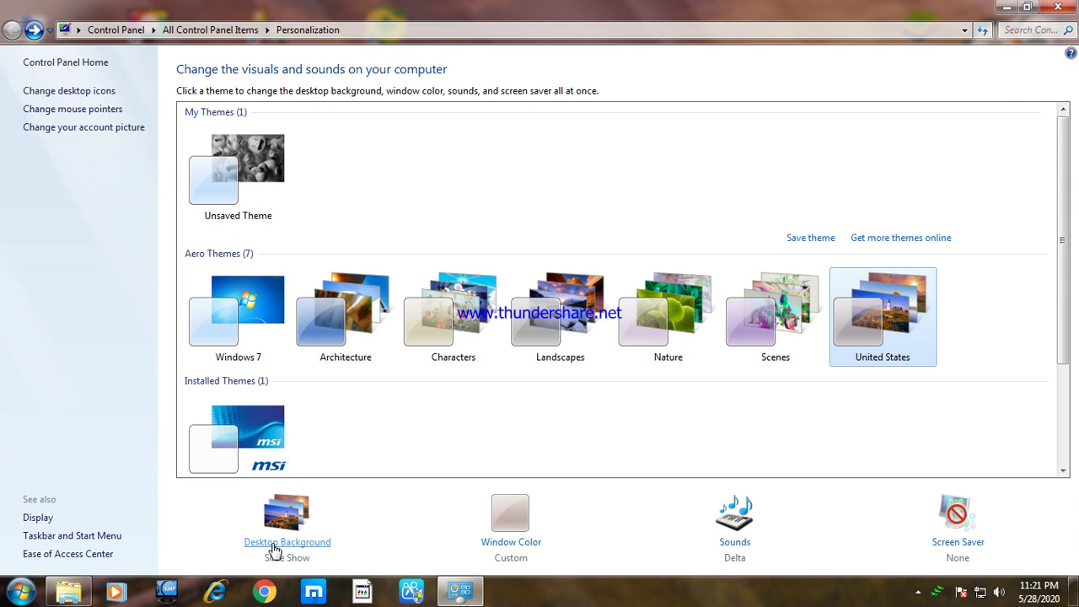
left_click(274, 544)
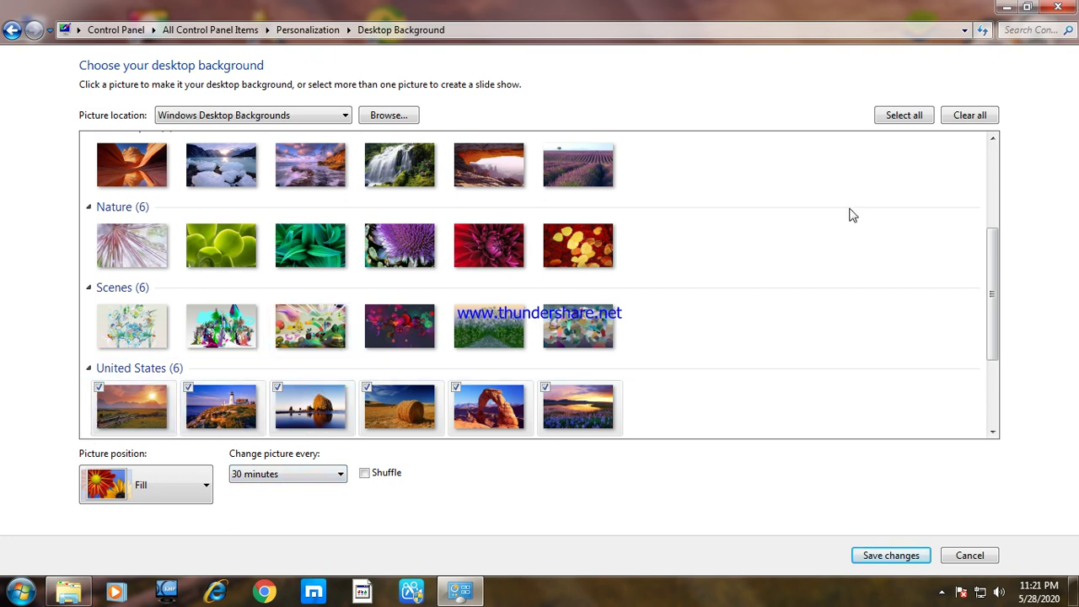
scroll(993, 291, "up", 3)
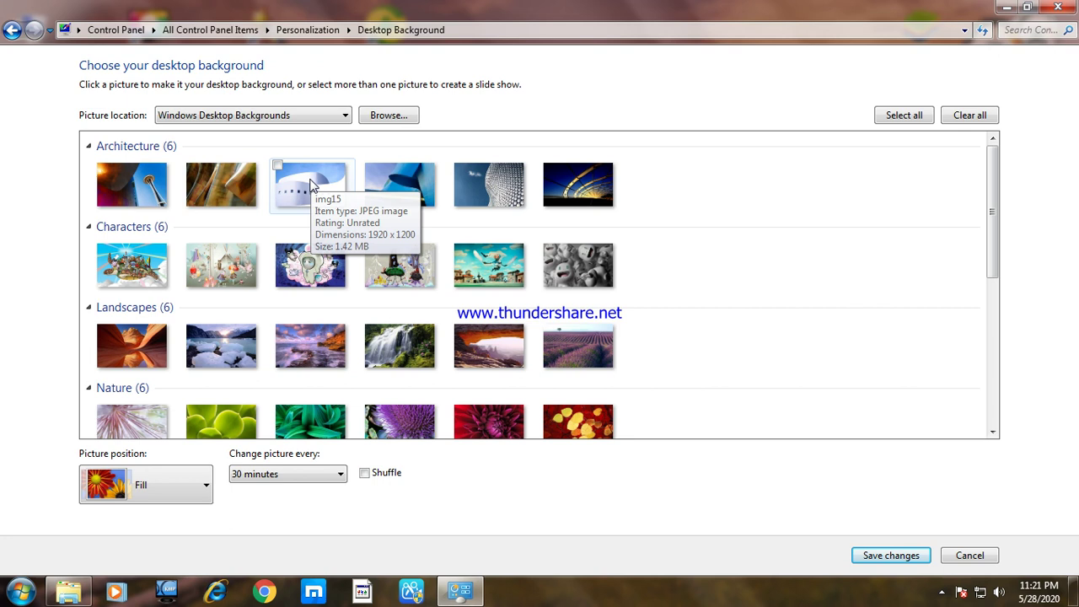
scroll(993, 198, "down", 5)
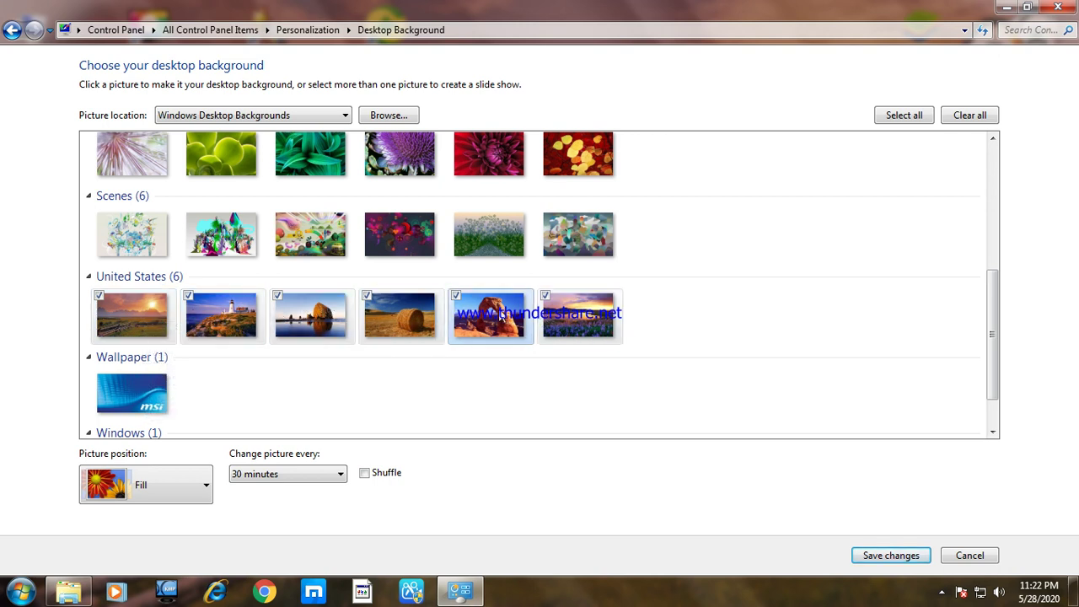
left_click(341, 476)
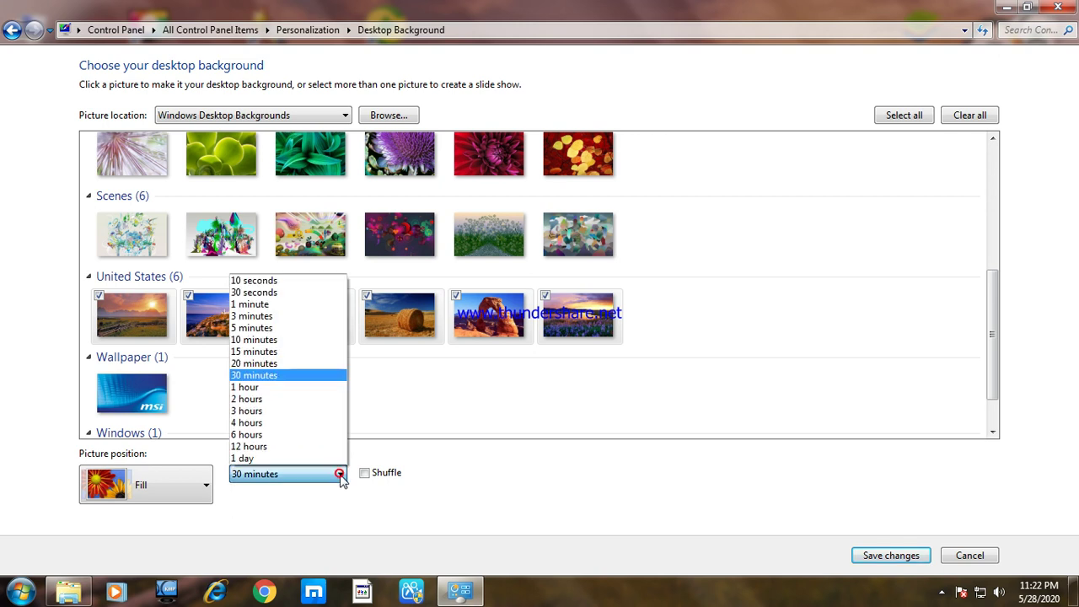
left_click(345, 506)
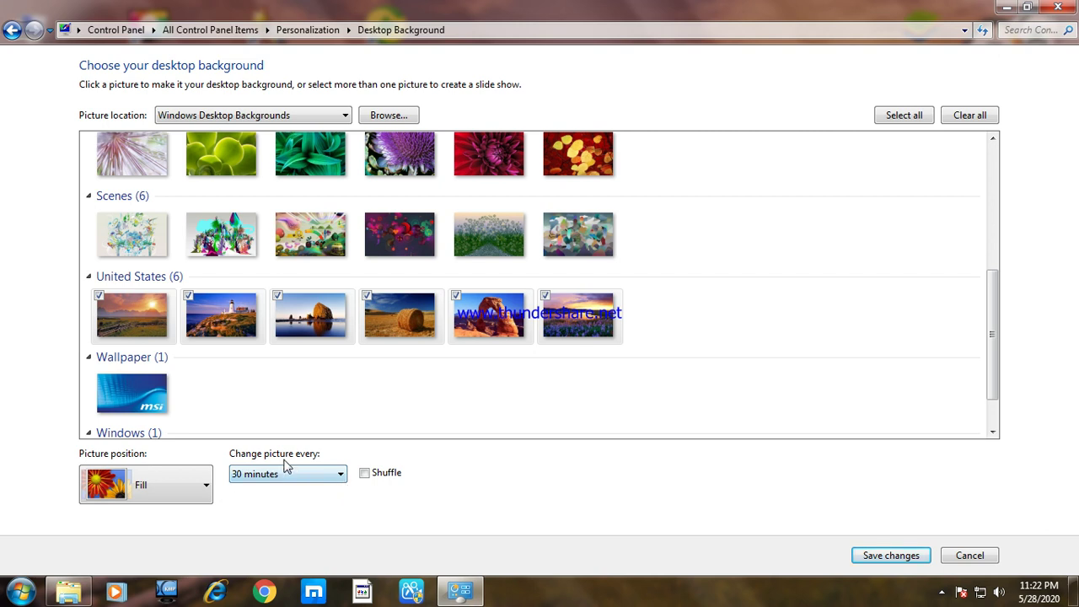
Set the slide show to change picture every 10 seconds with Shuffle enabled, then save and show the desktop.
left_click(342, 478)
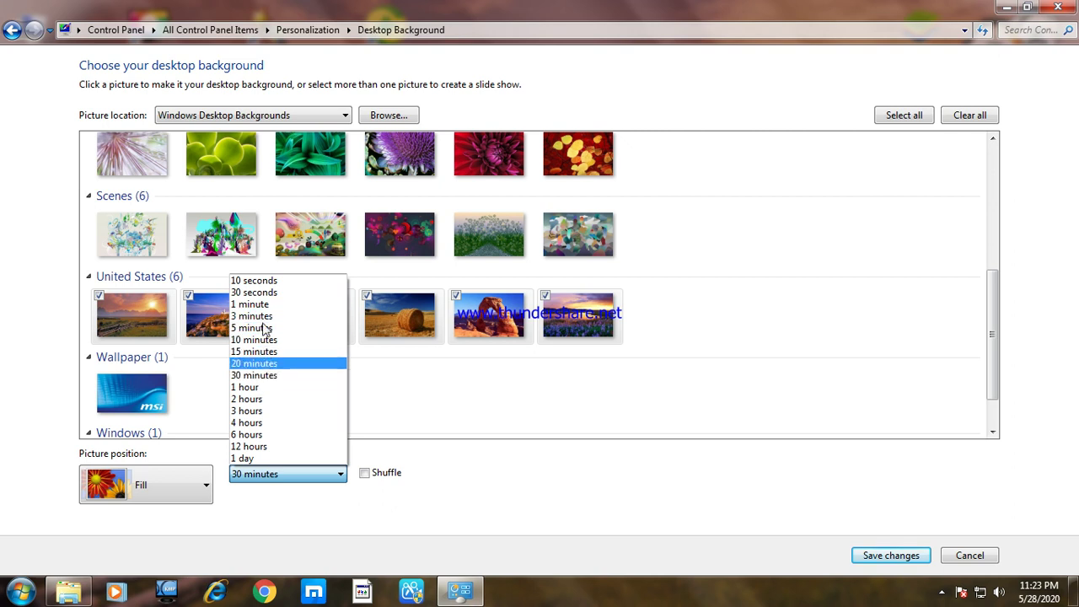
left_click(279, 287)
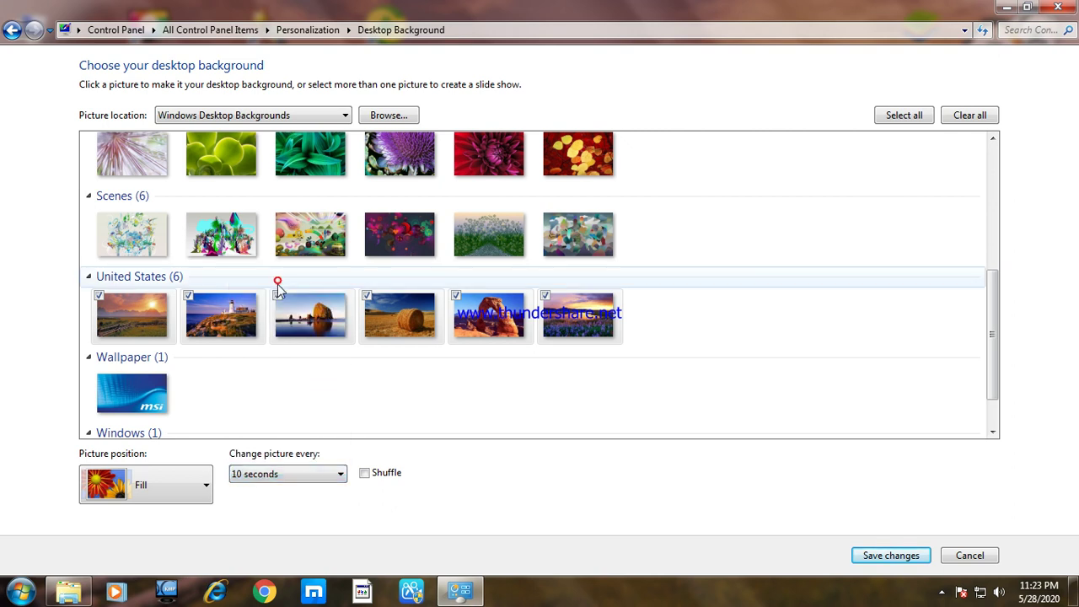
left_click(365, 475)
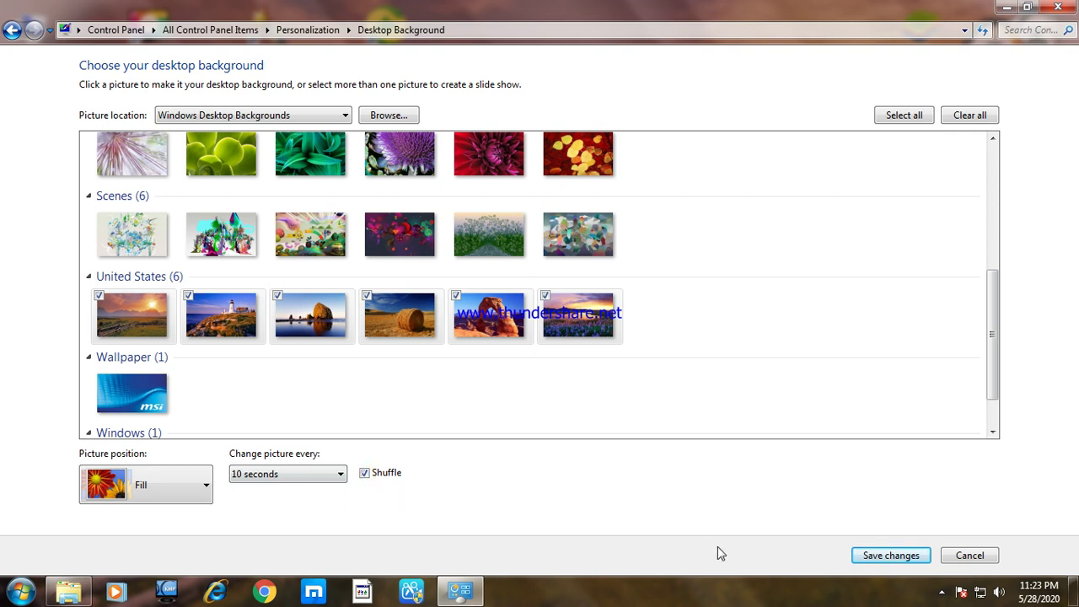
left_click(894, 558)
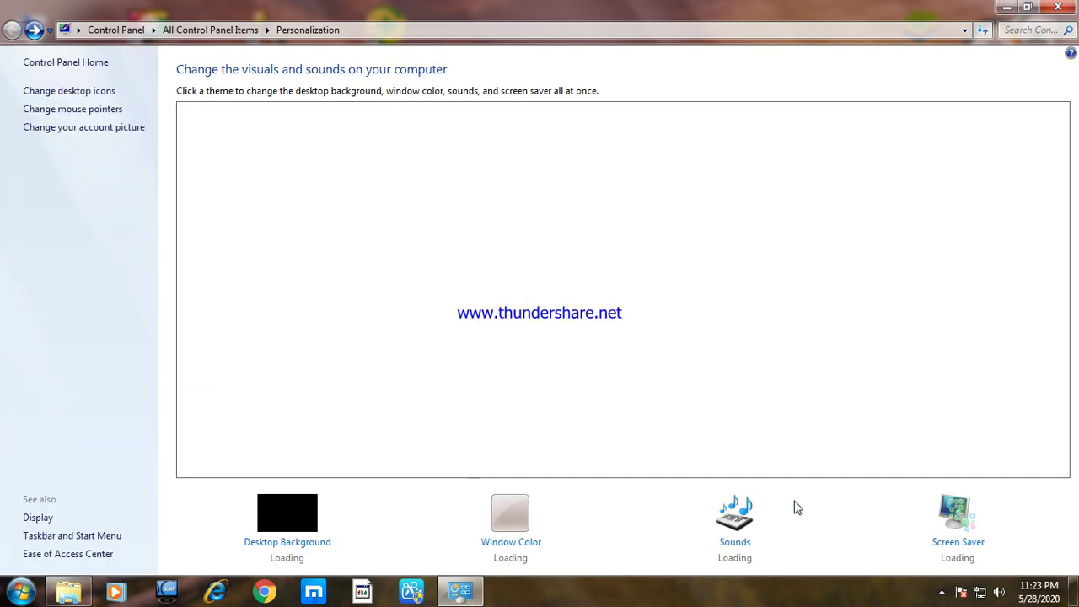
left_click(1007, 8)
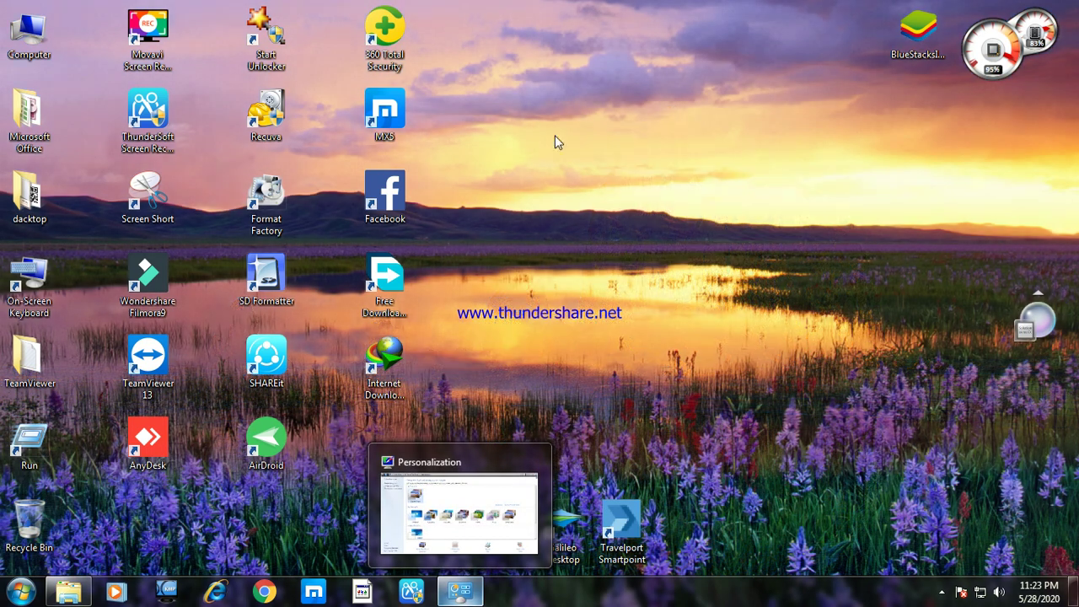
Reopen the desktop background settings from a maximized Personalization window and deselect the United States pictures.
right_click(596, 124)
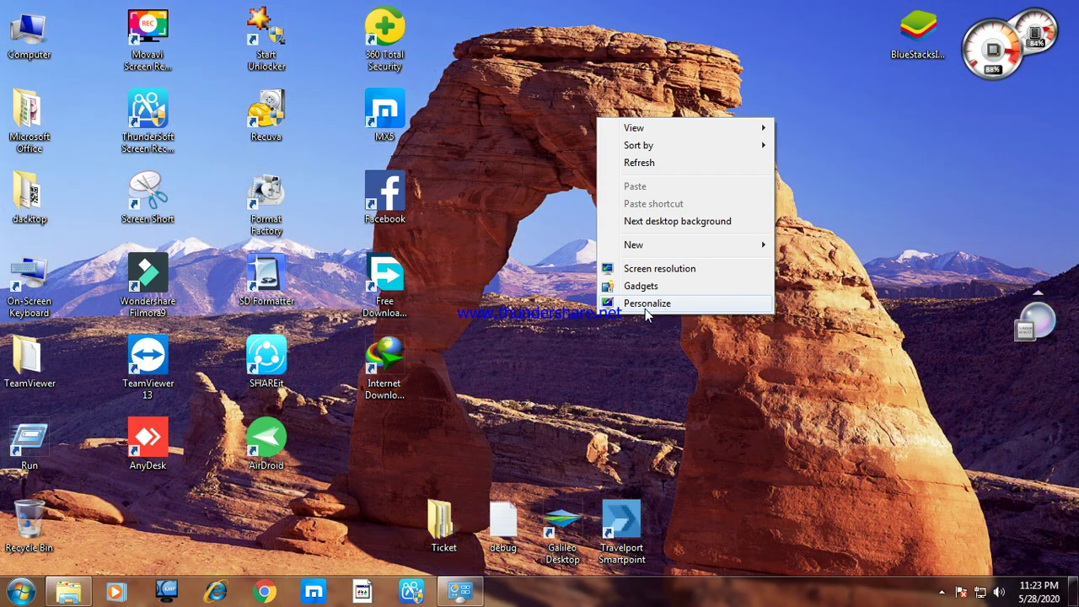
left_click(649, 305)
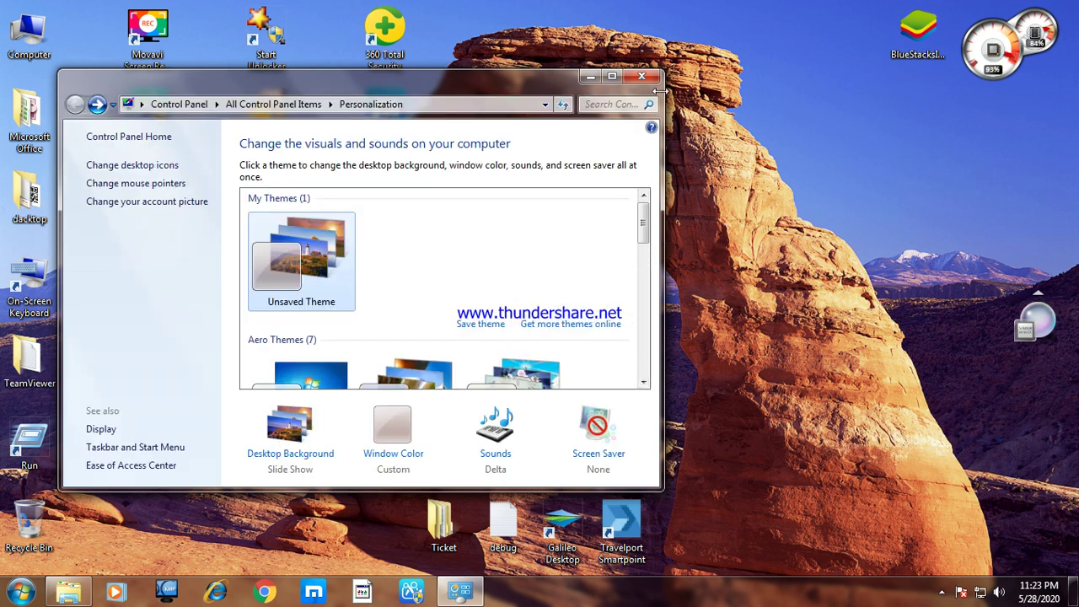
left_click(610, 77)
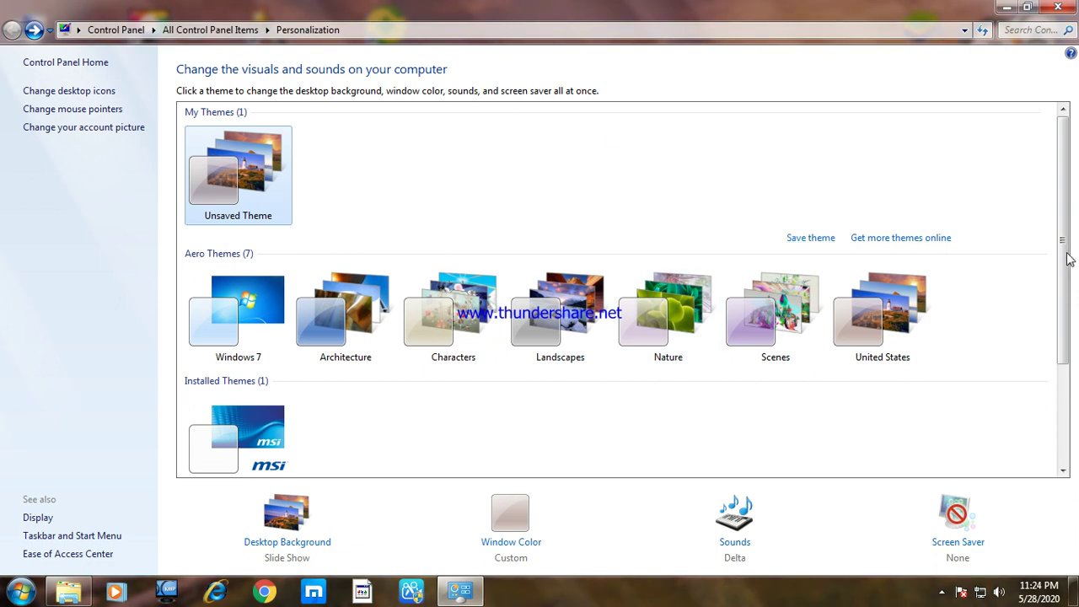
left_click_drag(1063, 258, 1071, 414)
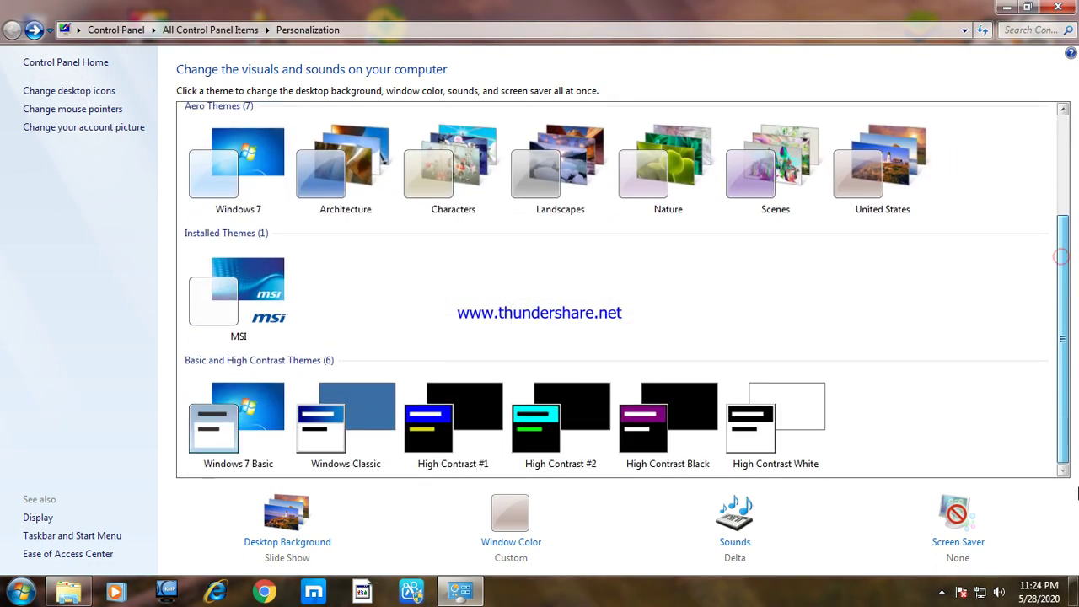
left_click(283, 544)
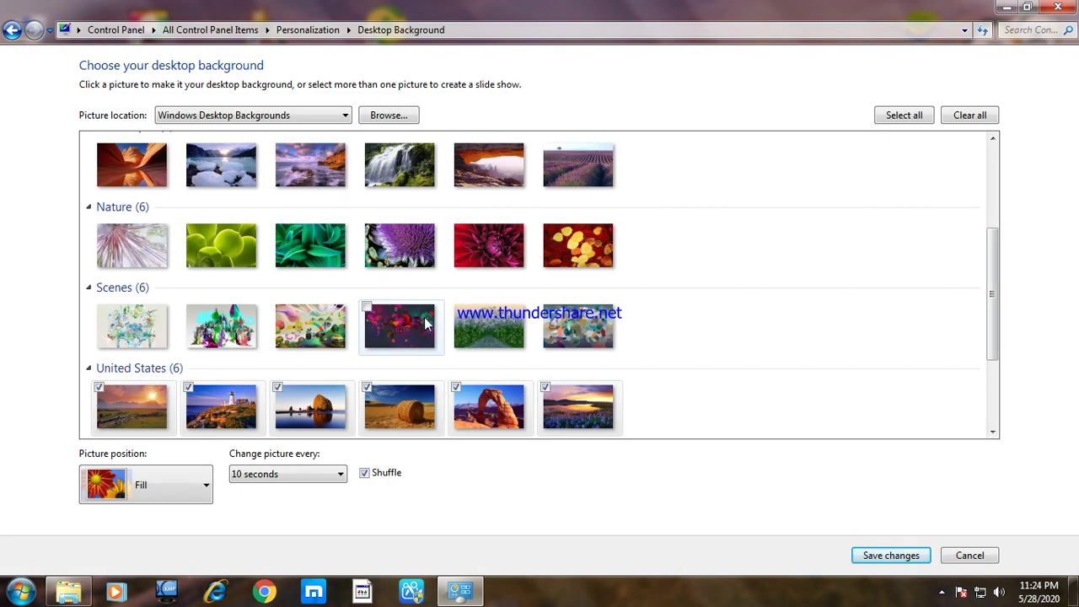
left_click(545, 387)
left_click(457, 383)
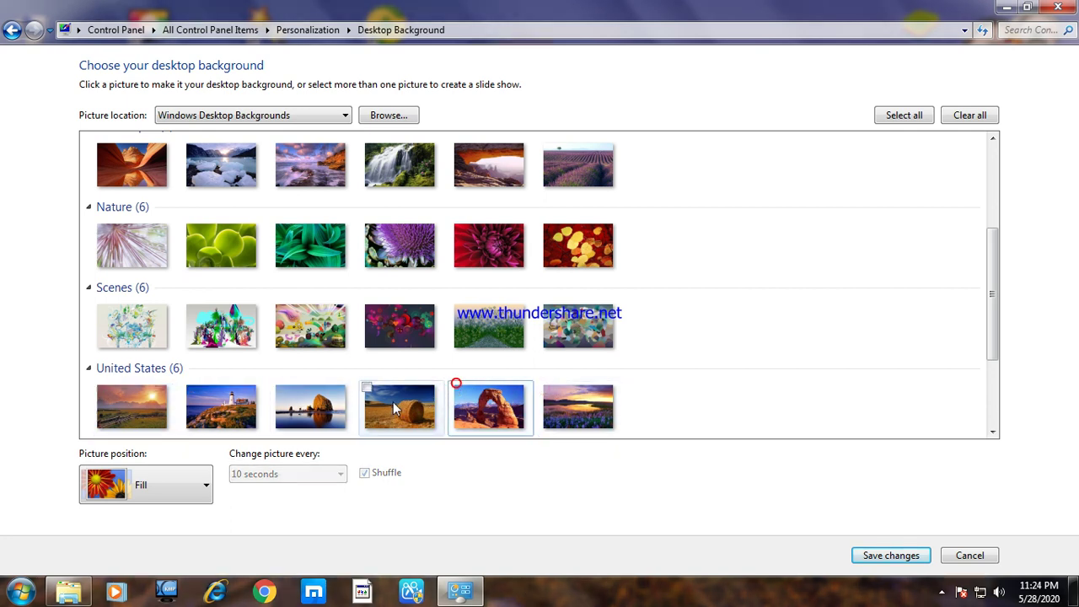
Browse the background picture groups and select the picture img0 in the Windows group.
scroll(415, 382, "up", 3)
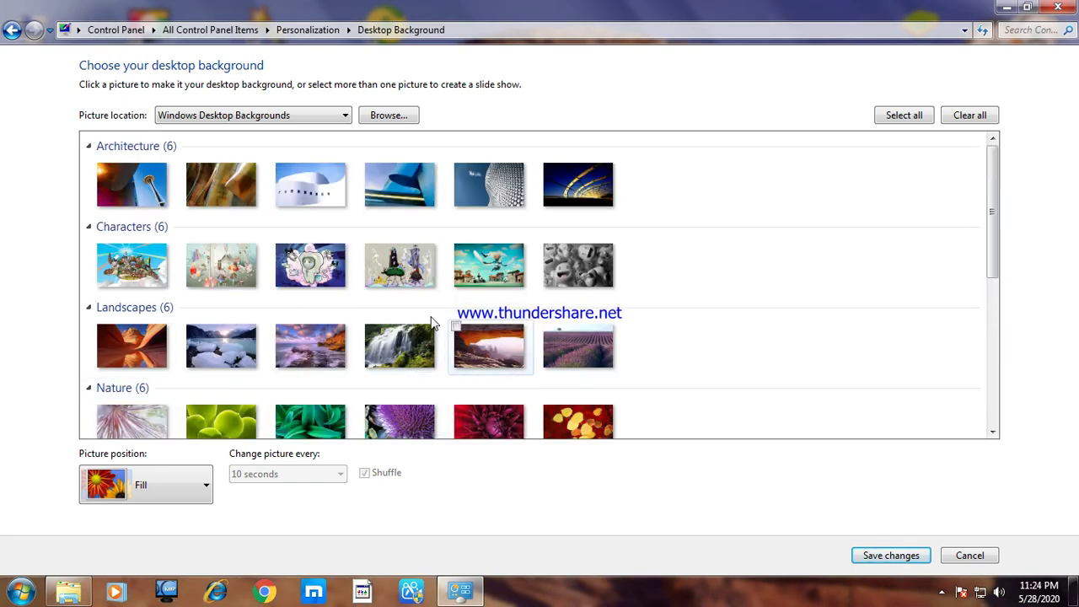
scroll(371, 364, "down", 5)
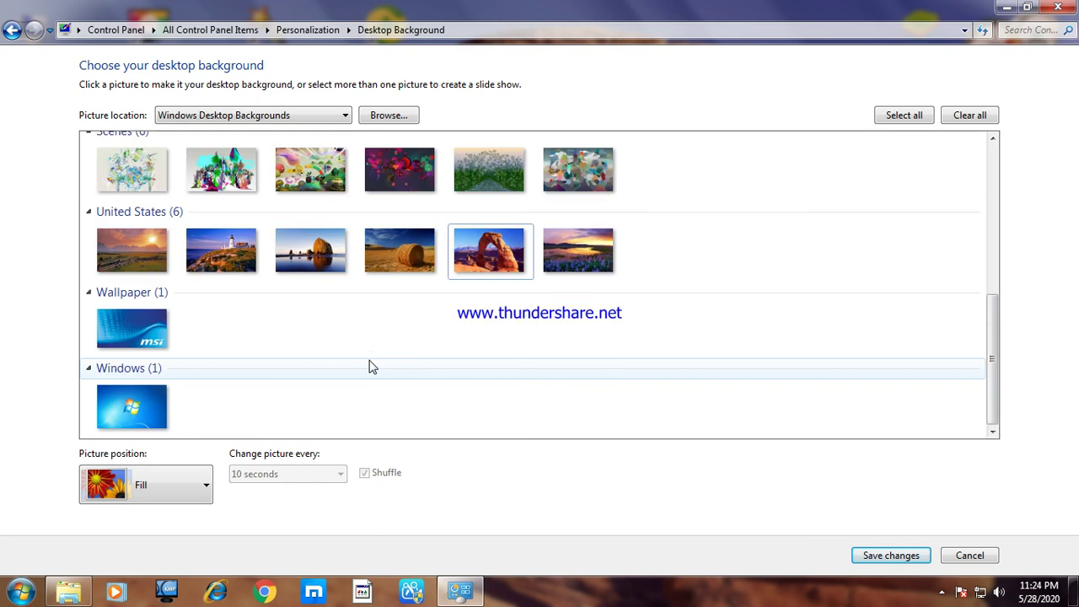
scroll(368, 366, "up", 5)
scroll(361, 361, "down", 5)
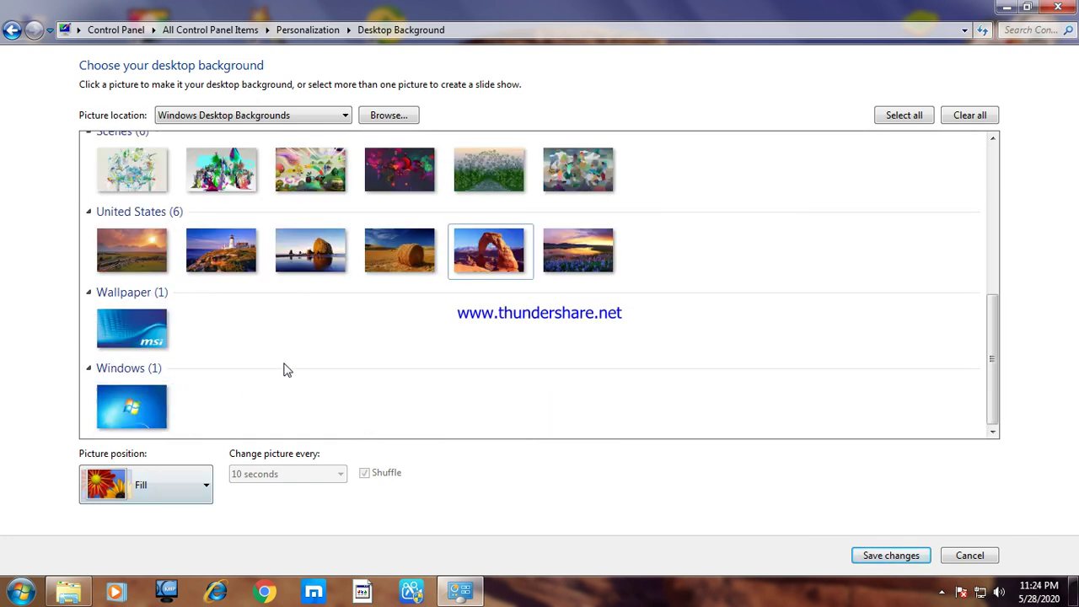
scroll(404, 247, "up", 5)
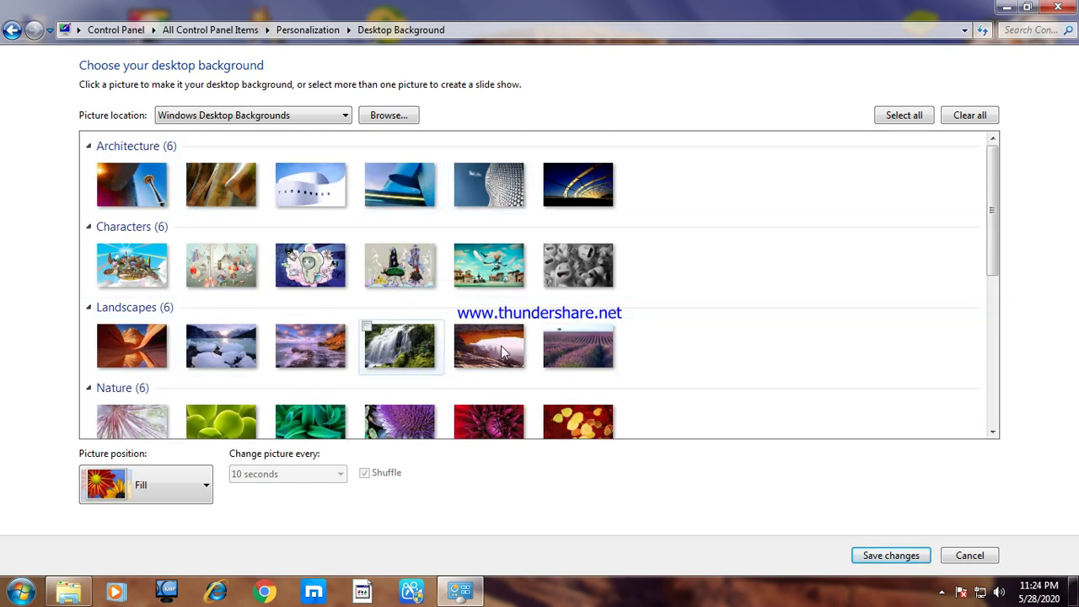
scroll(489, 265, "down", 5)
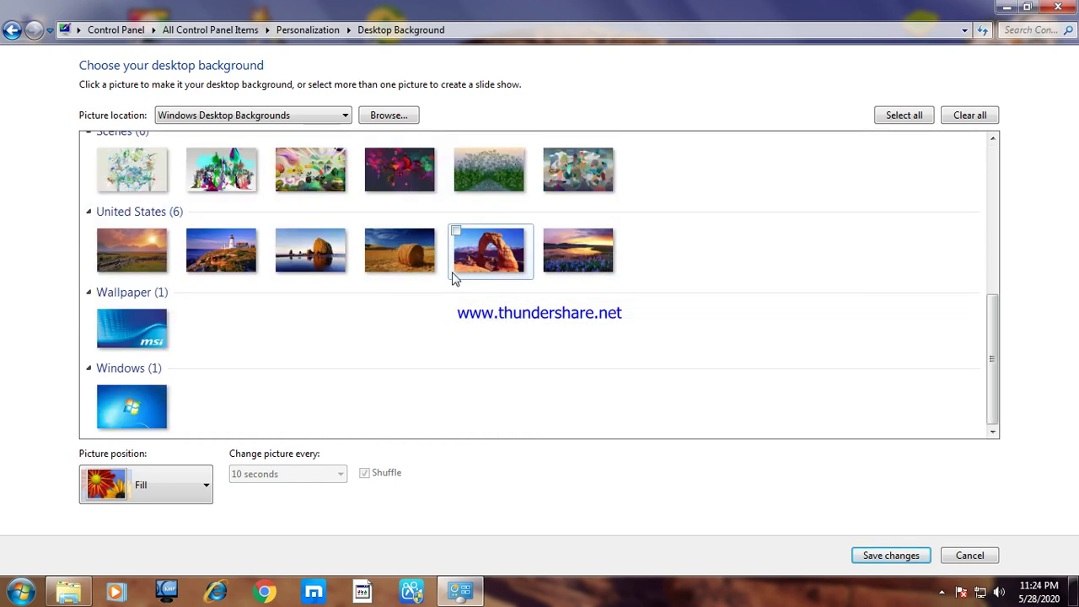
scroll(345, 351, "up", 5)
scroll(340, 350, "down", 5)
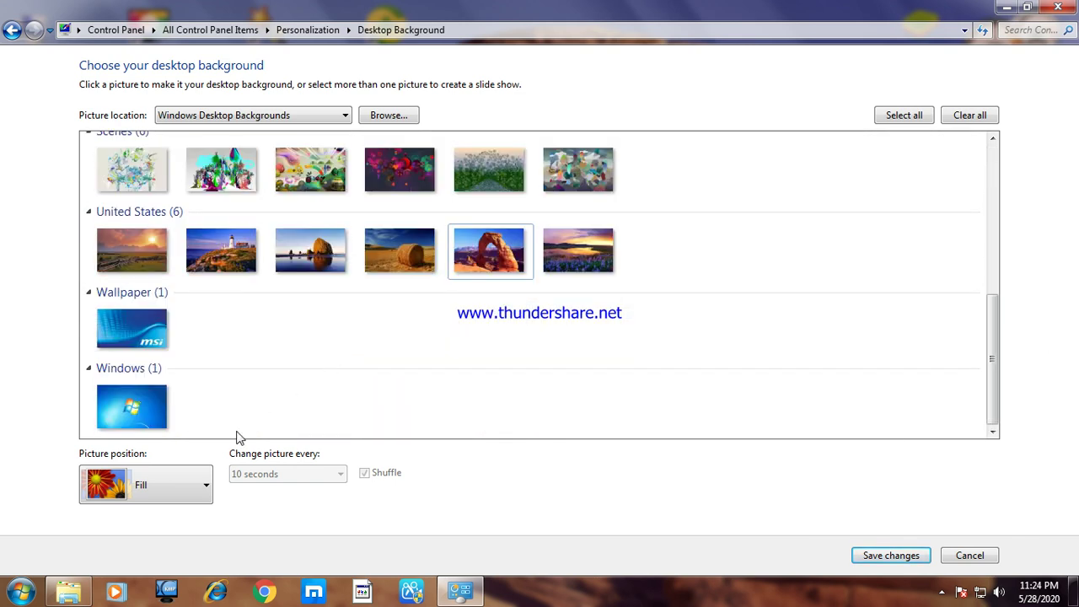
left_click(101, 393)
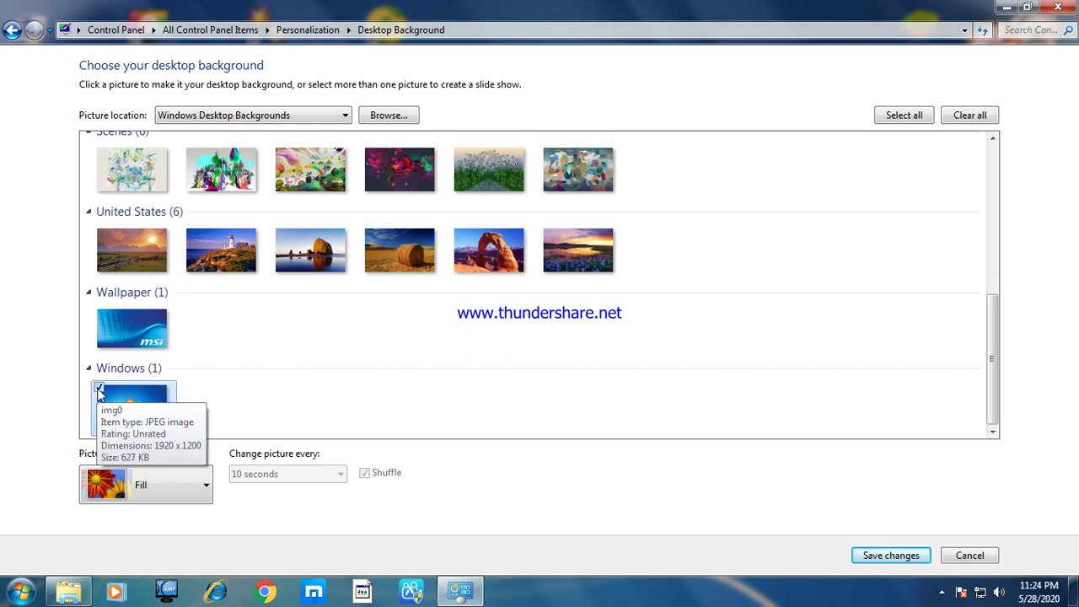
Deselect the picture img0 in the Windows group and select it again.
left_click(99, 389)
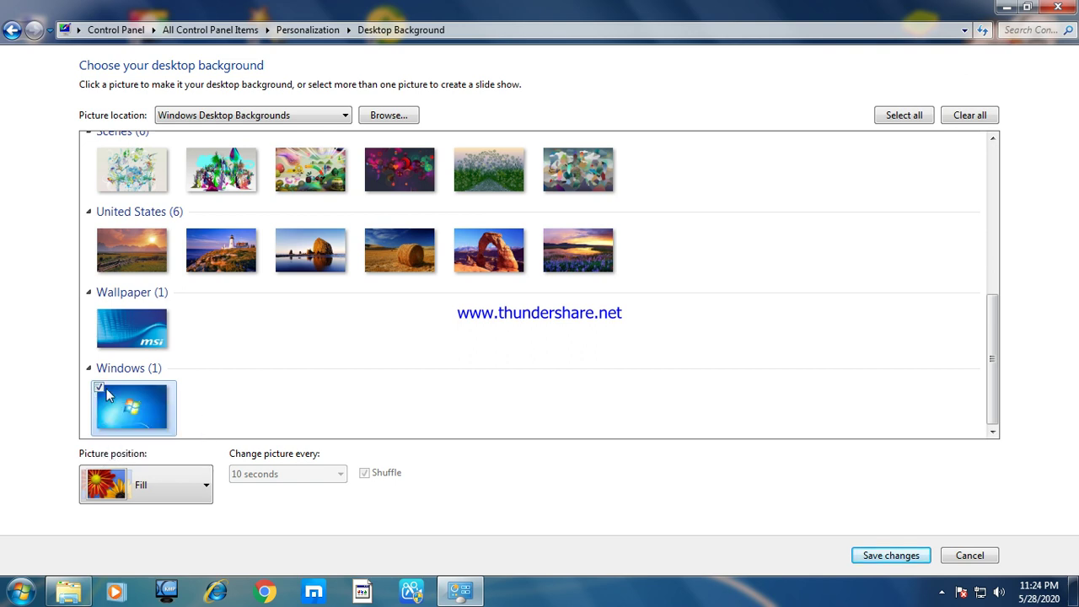
left_click_drag(107, 384, 128, 414)
left_click(99, 389)
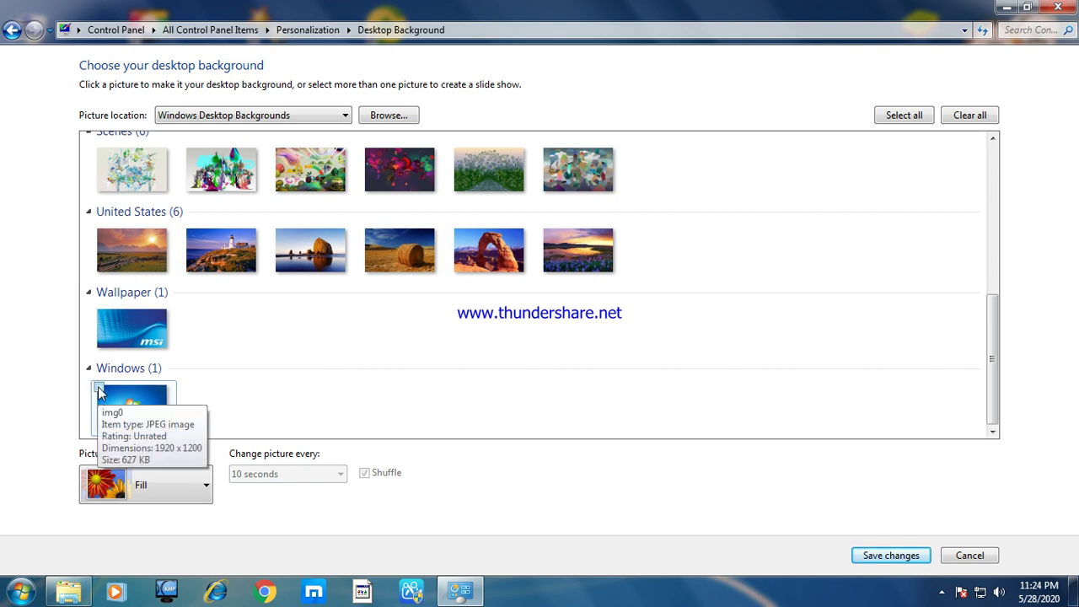
left_click(100, 389)
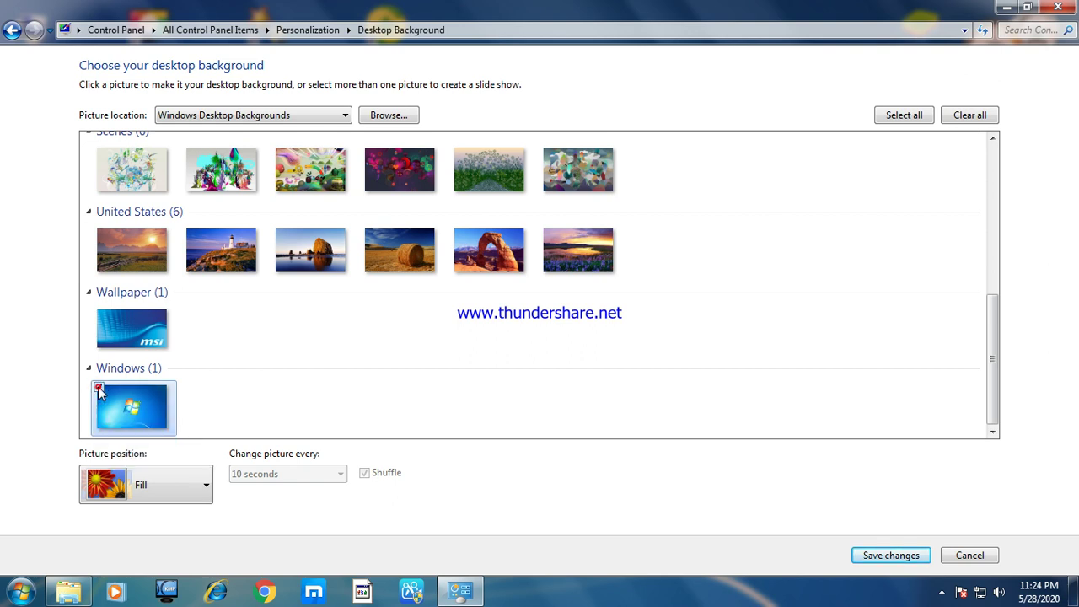
Save the desktop background changes and minimize the Personalization window to show the desktop.
left_click(891, 555)
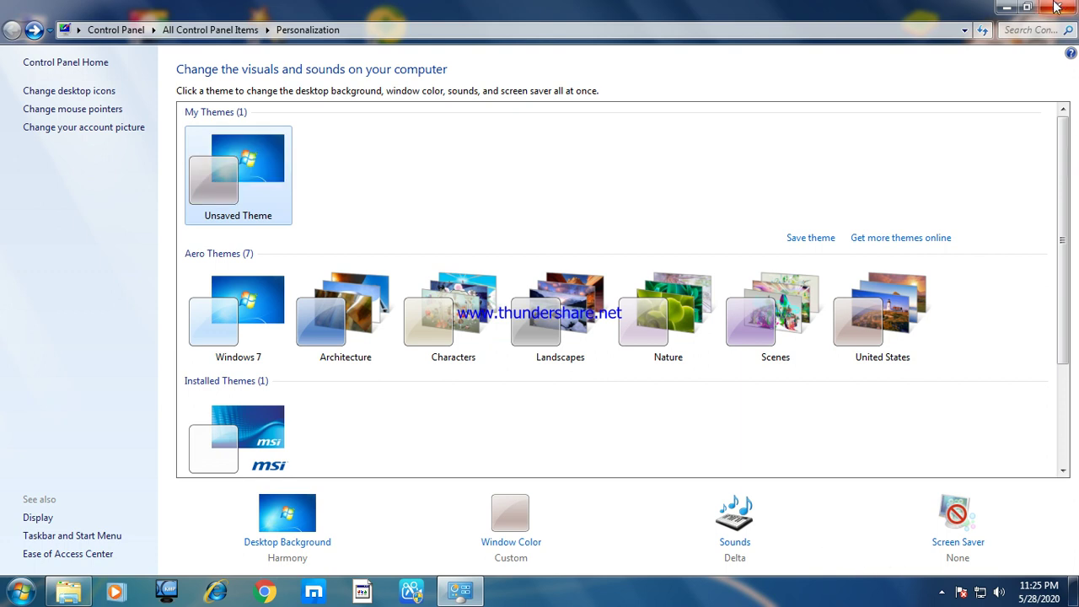
left_click(1006, 7)
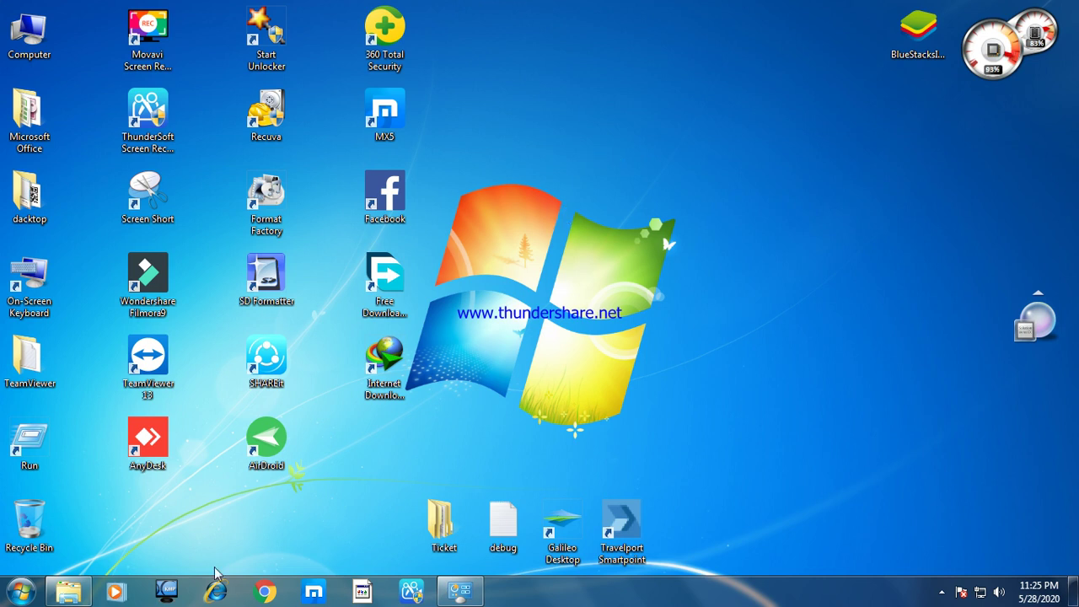
Switch to the open Photo folder window on drive D and refresh its contents.
left_click(82, 593)
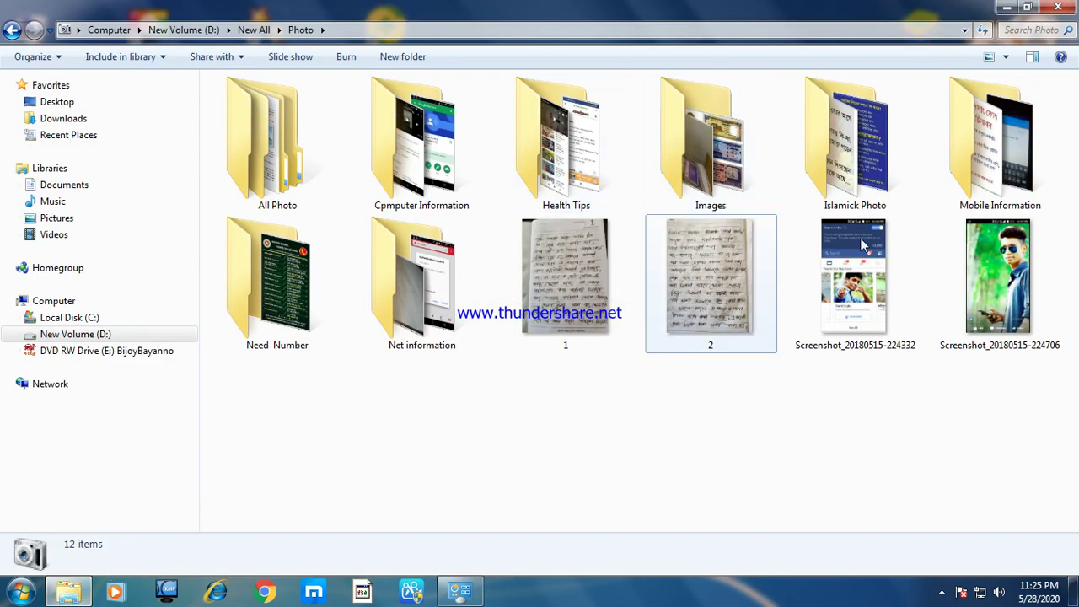
mouse_move(816, 244)
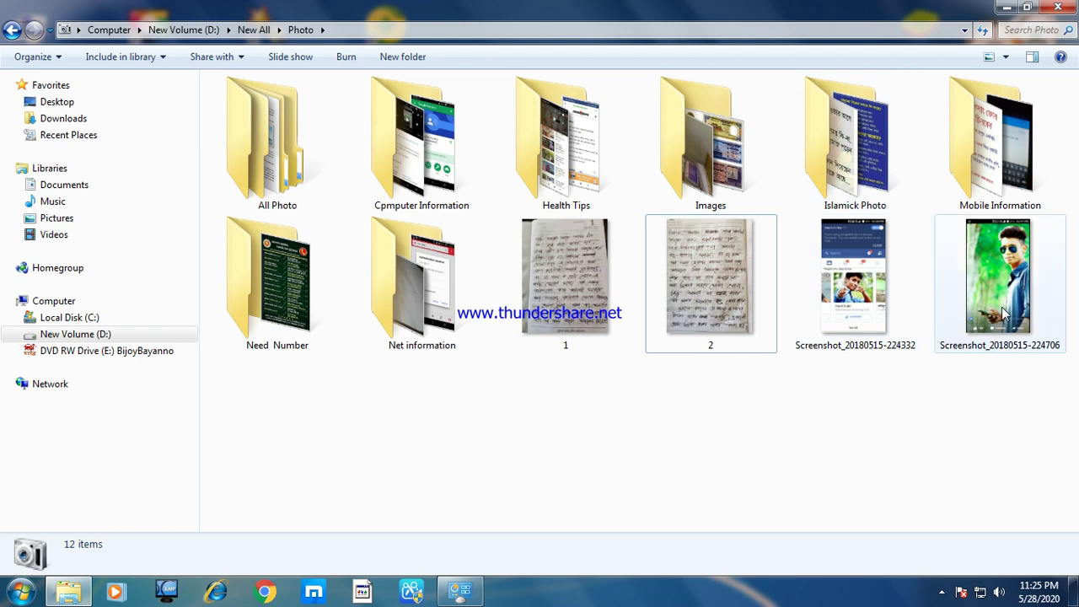
mouse_move(999, 282)
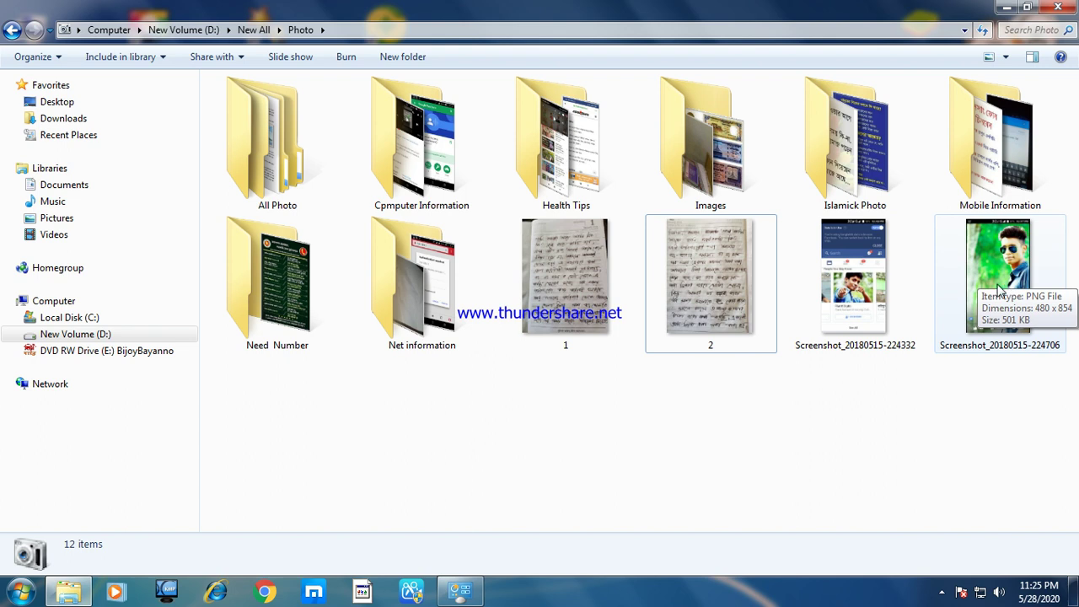
right_click(954, 427)
left_click(938, 267)
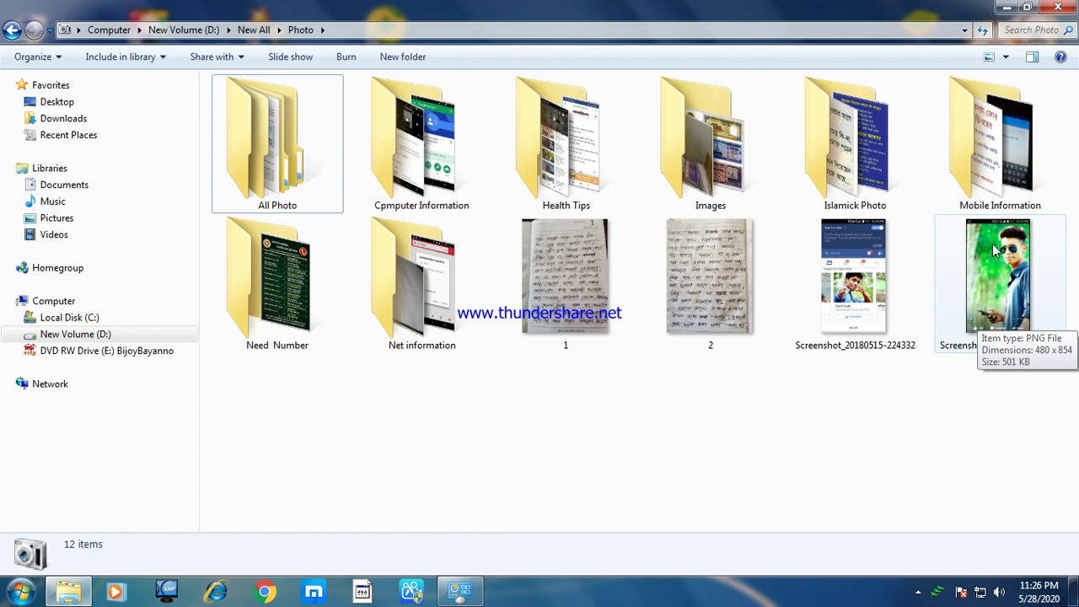
left_click(1001, 257)
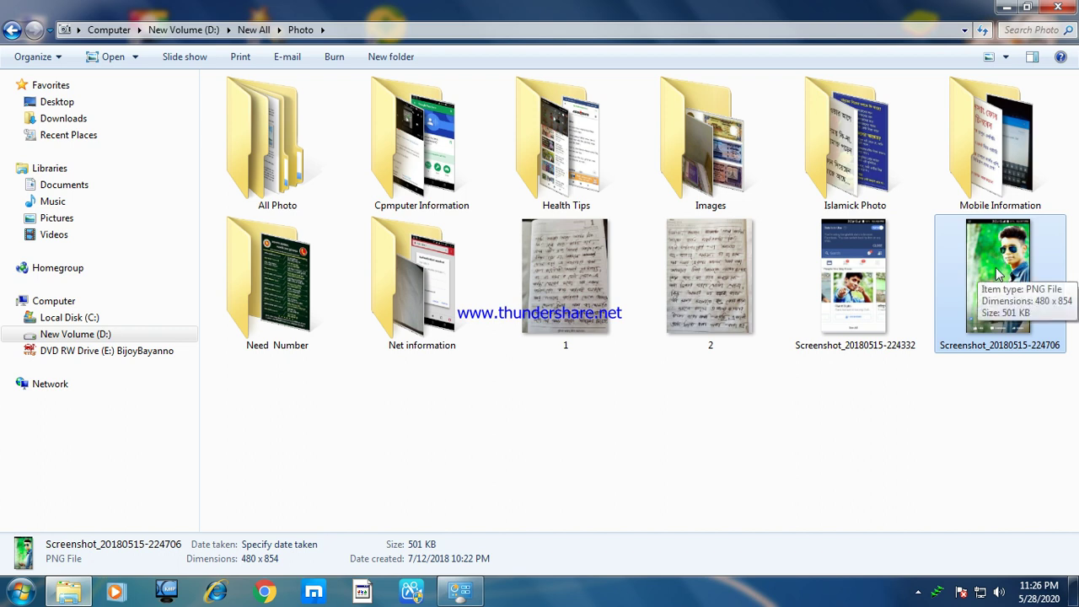
right_click(997, 274)
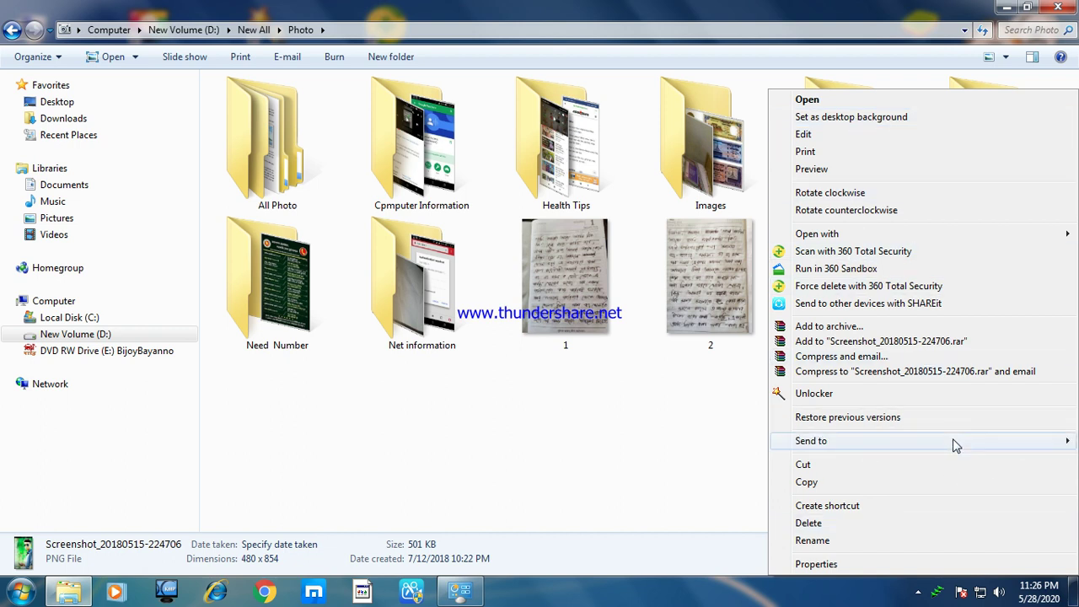
left_click(822, 118)
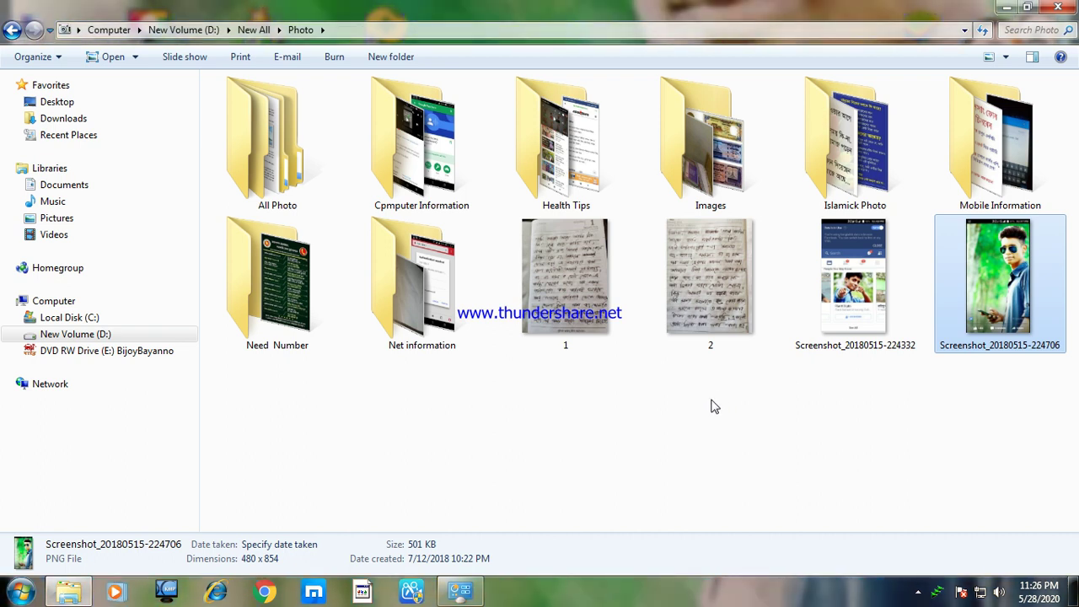
left_click(1061, 8)
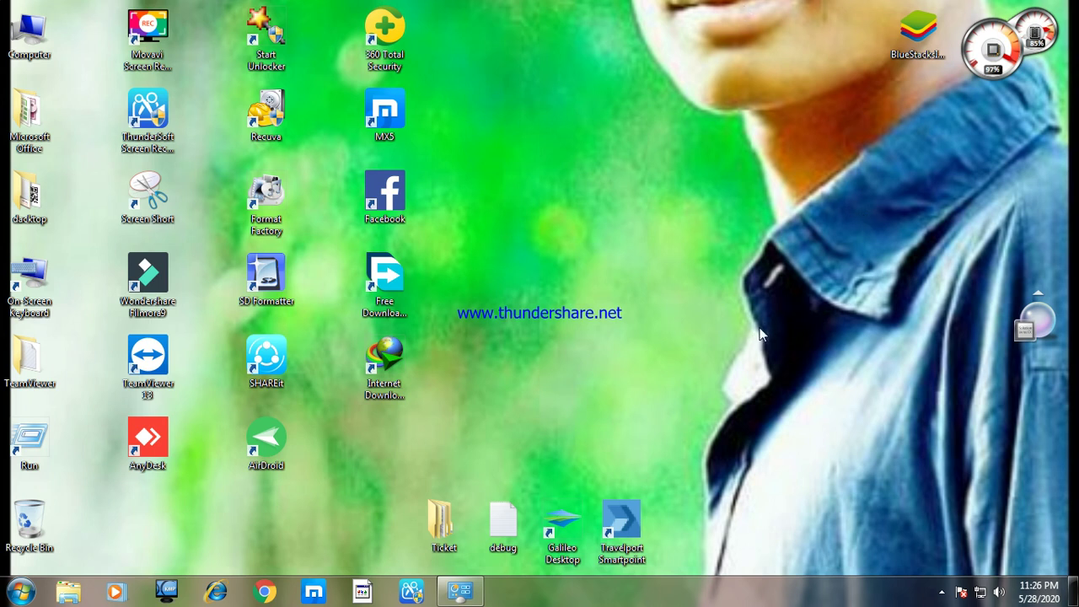
mouse_move(473, 596)
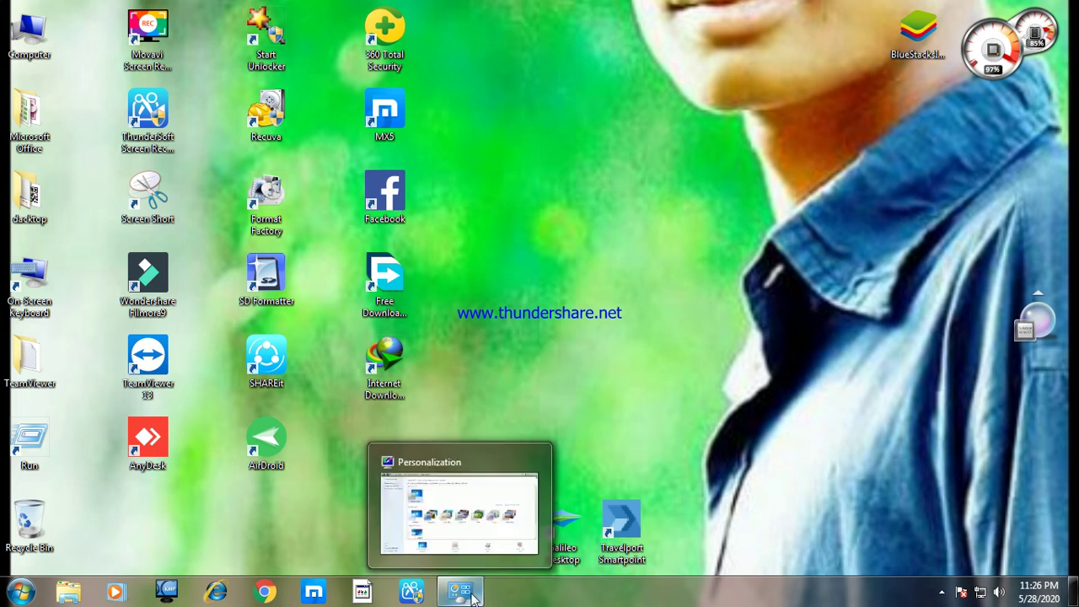
left_click(473, 597)
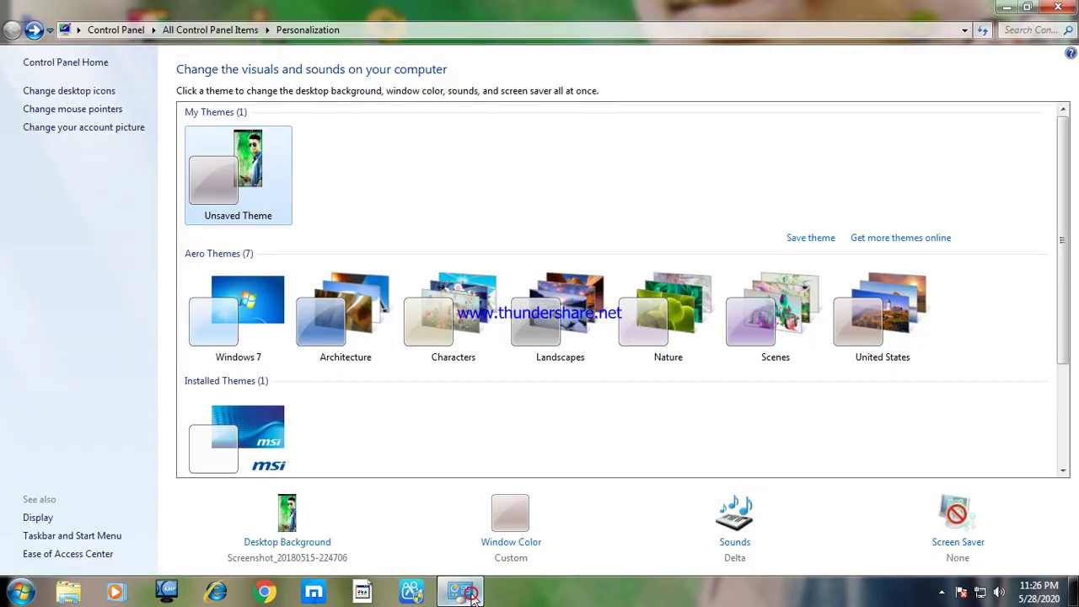
left_click(301, 544)
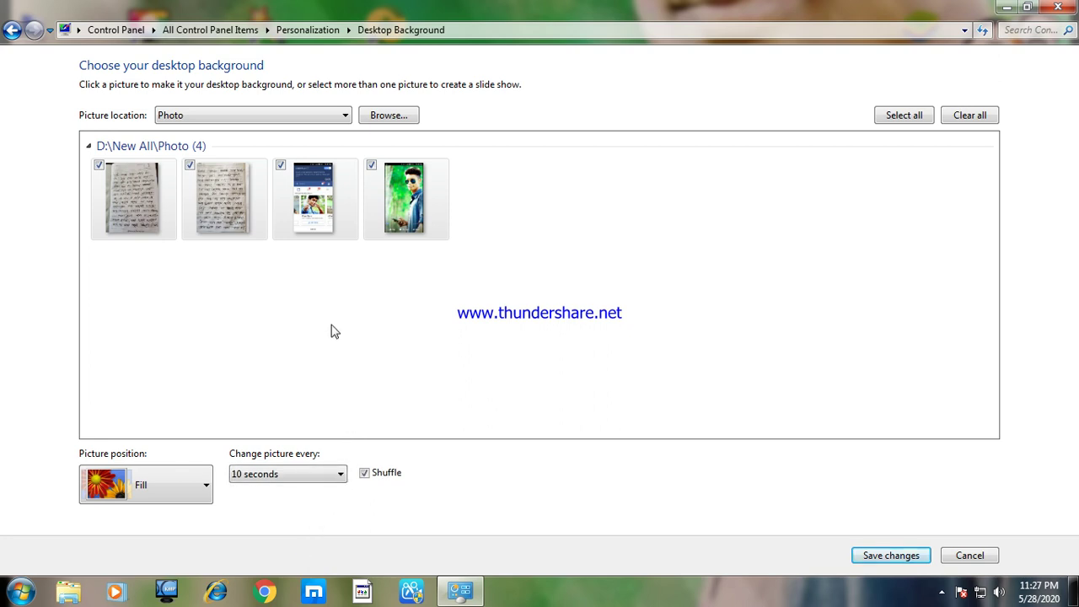
left_click(281, 165)
left_click(190, 165)
left_click(100, 167)
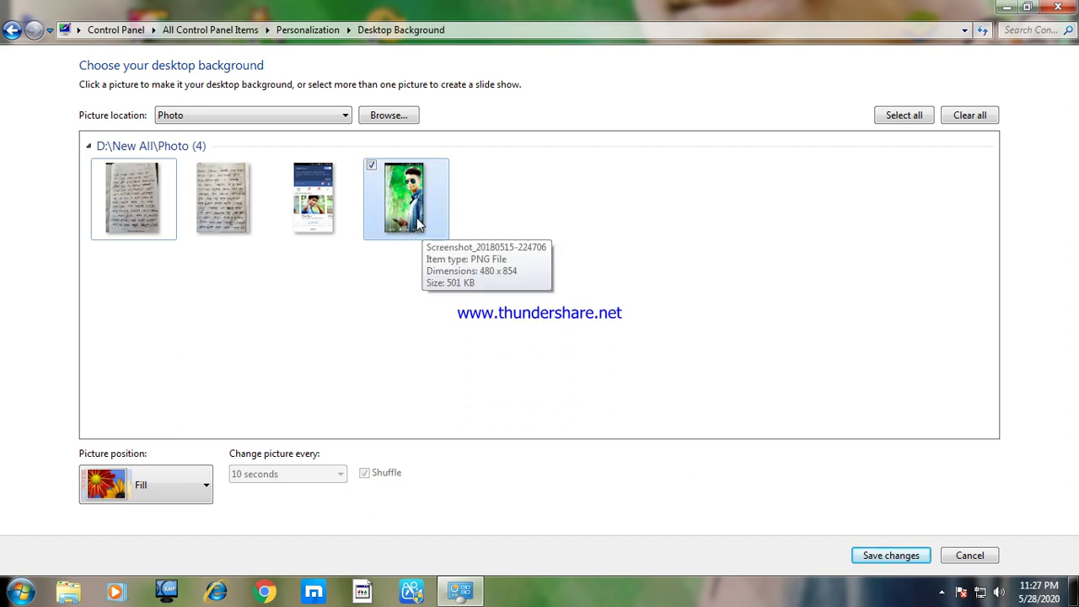
left_click(424, 206)
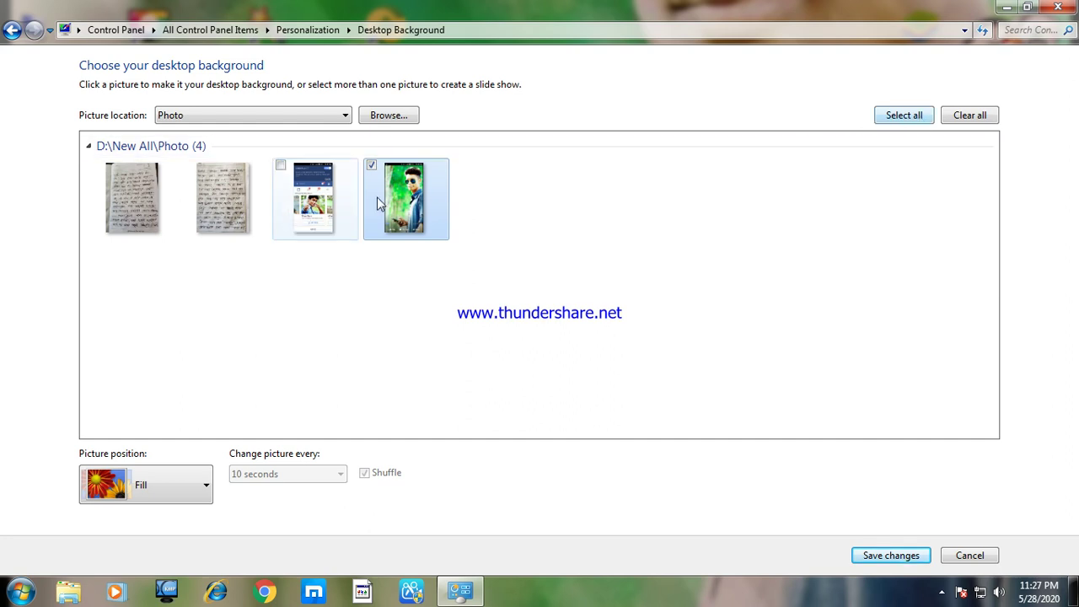
left_click(888, 557)
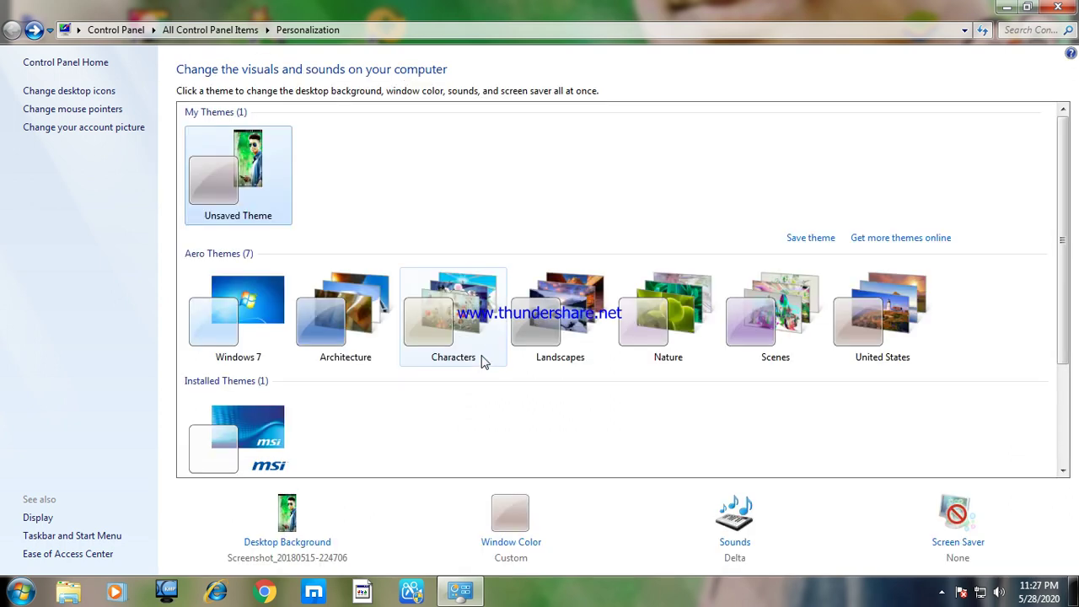
left_click(1066, 6)
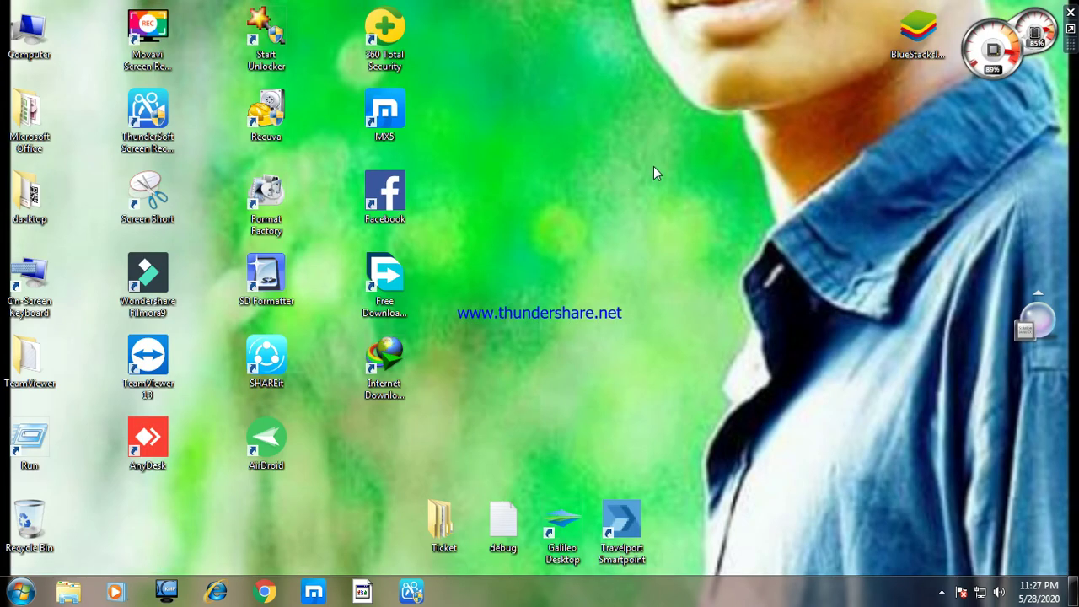
Refresh the desktop twice with the photo background applied.
right_click(560, 192)
left_click(591, 232)
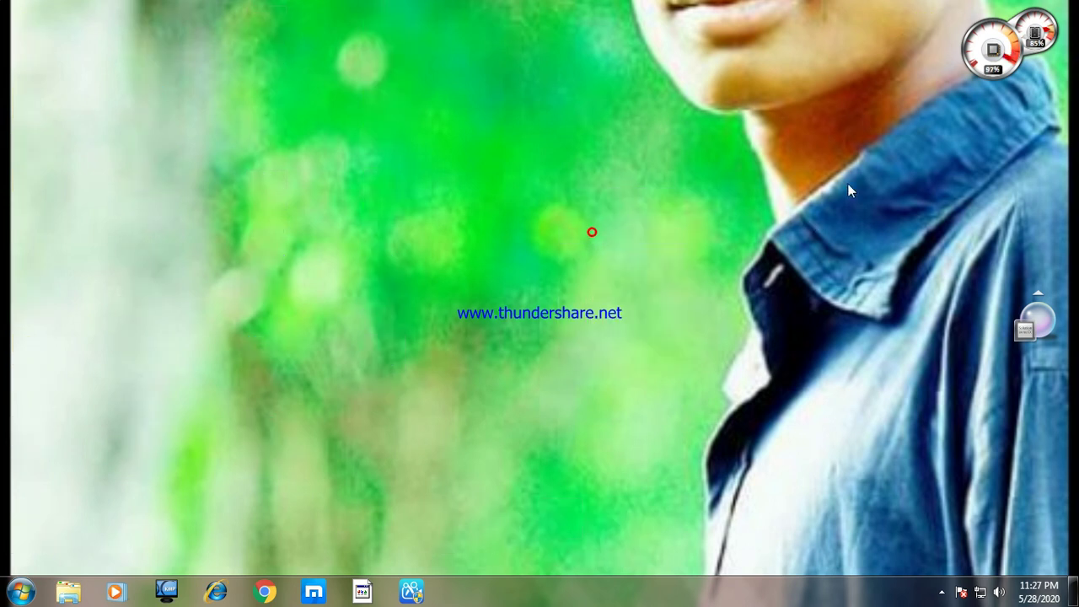
right_click(534, 145)
left_click(561, 194)
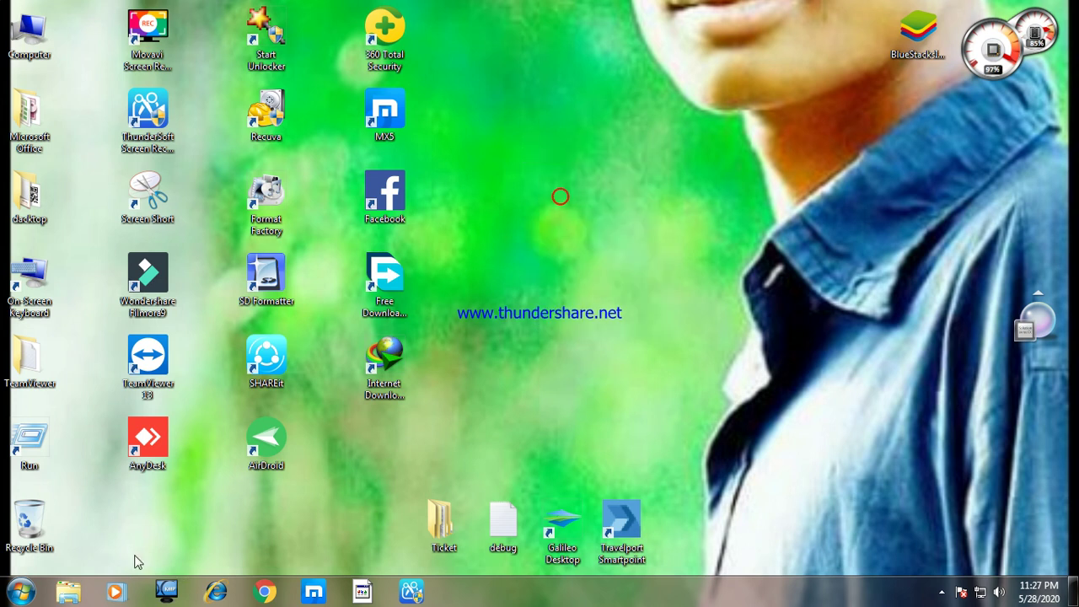
right_click(574, 129)
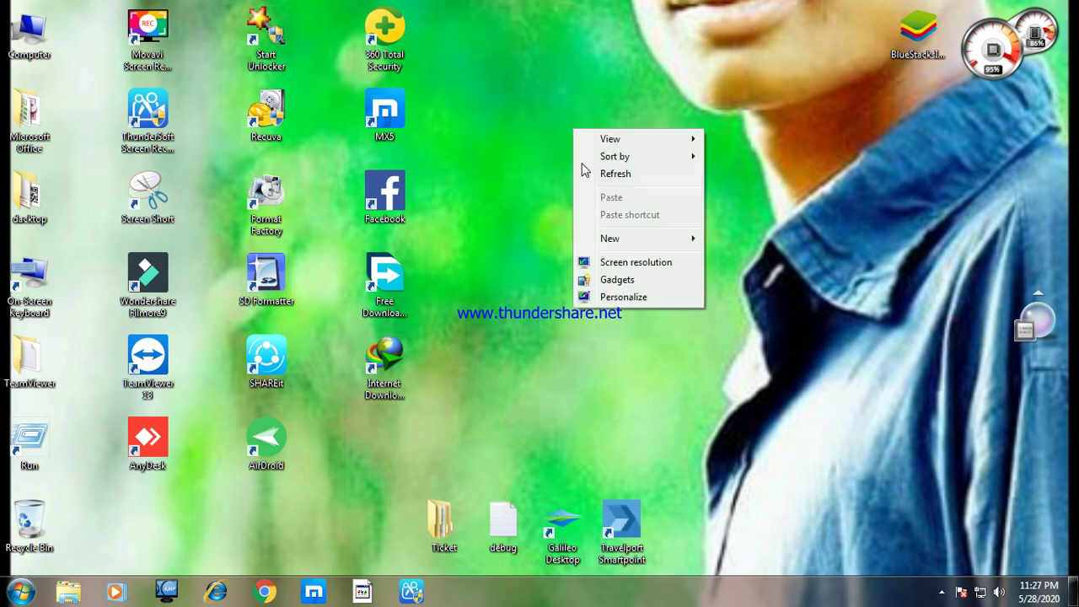
left_click(528, 163)
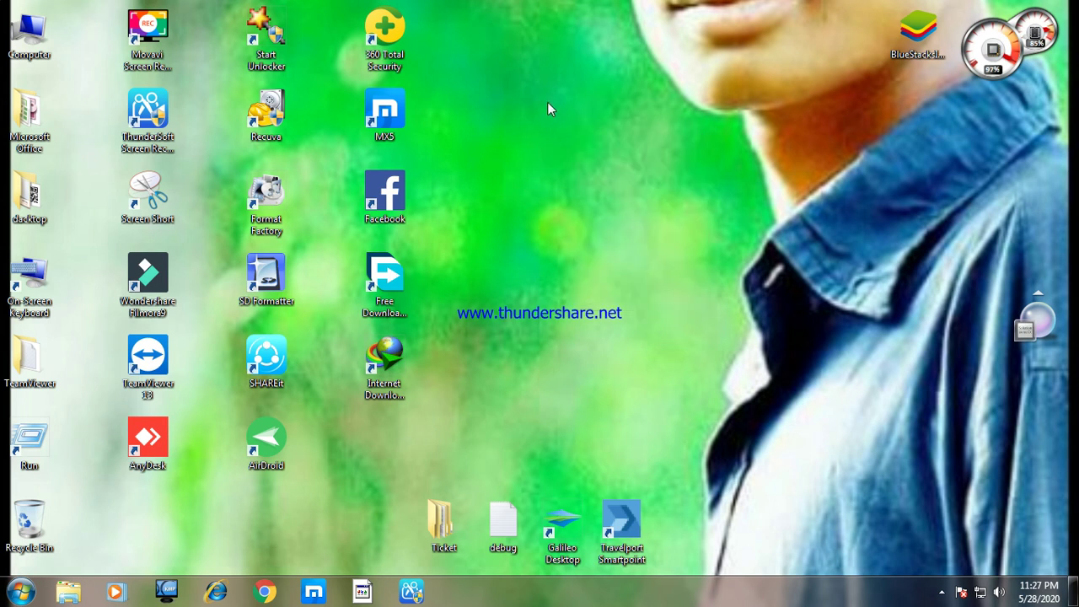
Reopen Personalization from the desktop, apply the installed MSI theme and close the window.
right_click(548, 108)
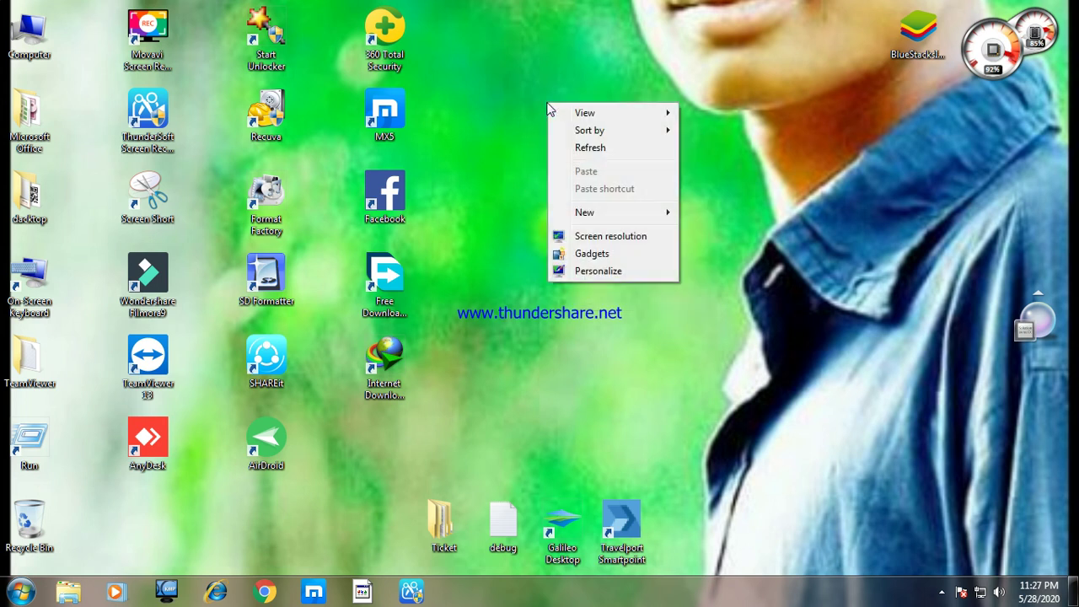
left_click(607, 273)
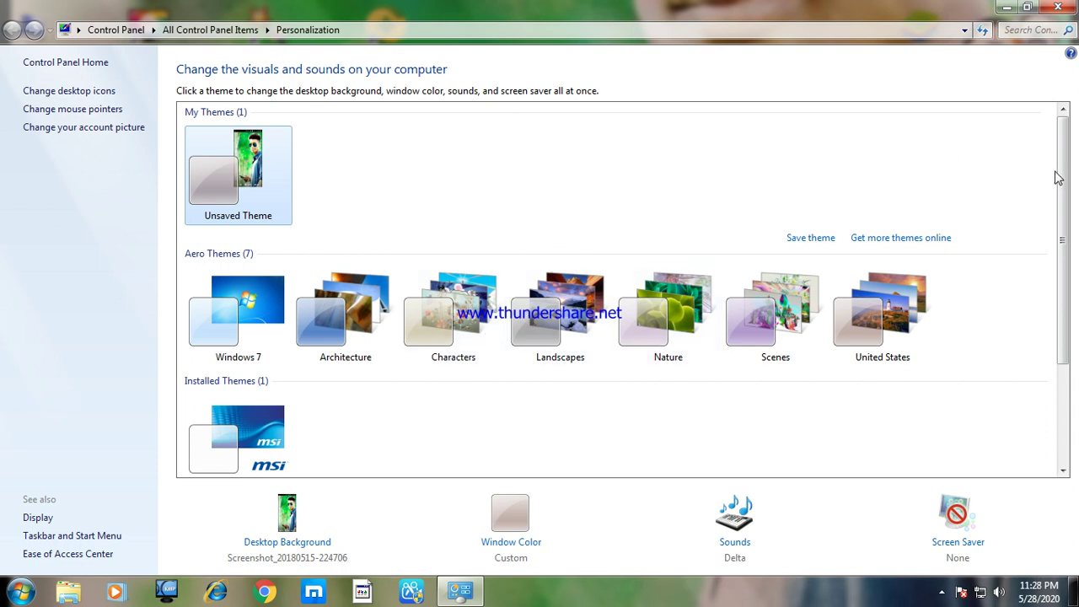
left_click_drag(1064, 180, 1078, 125)
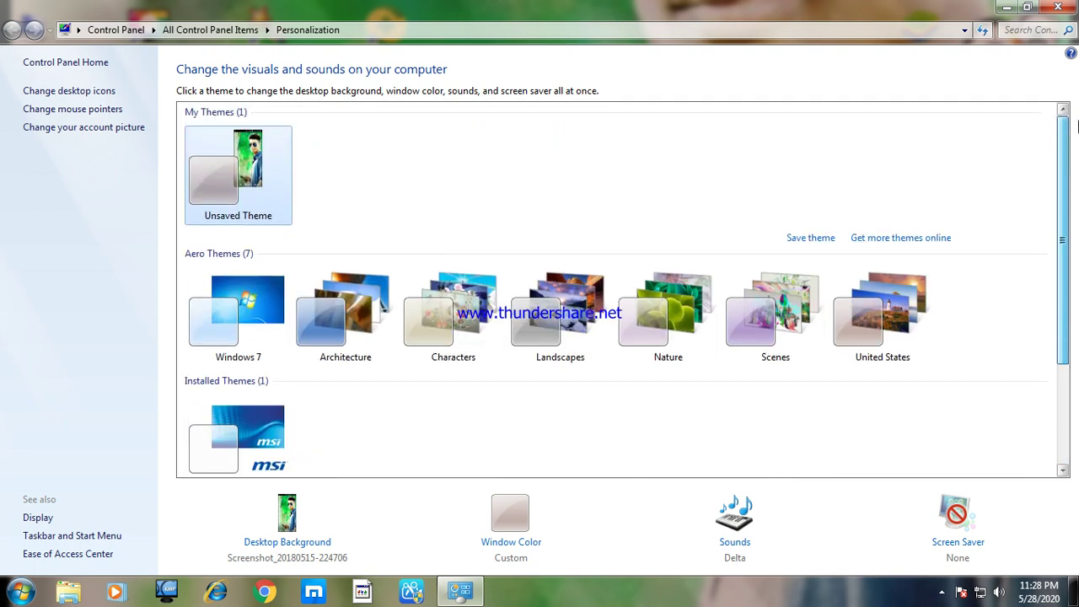
left_click(275, 433)
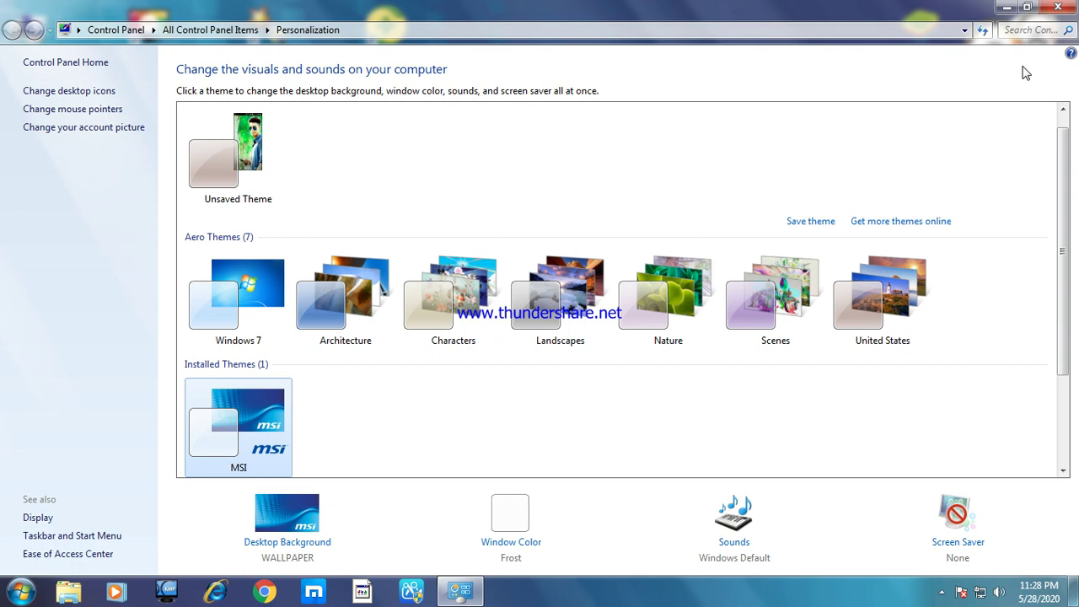
left_click(1060, 9)
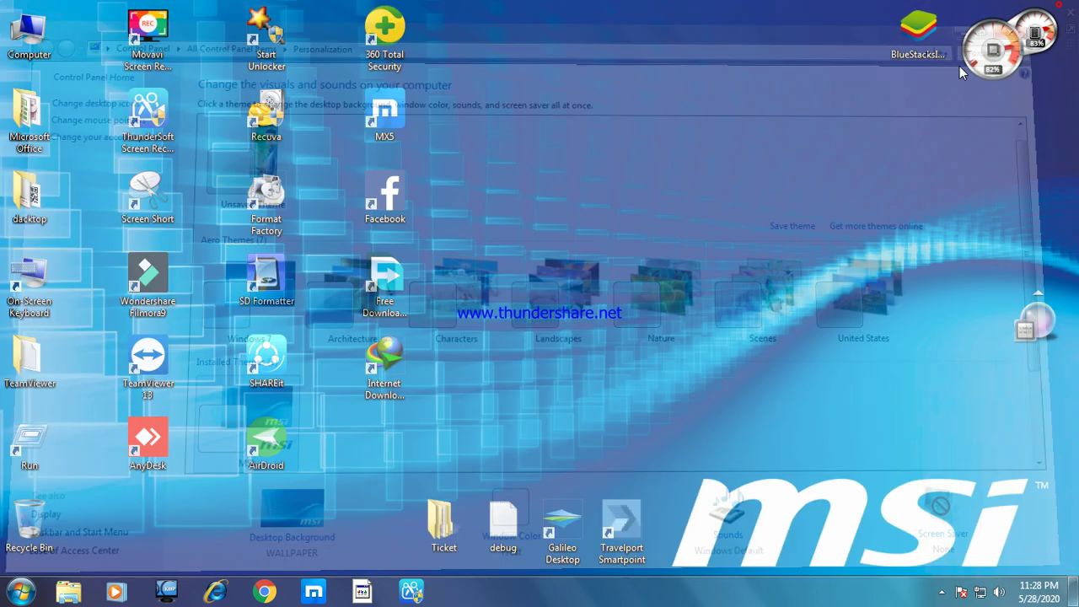
Refresh the desktop repeatedly with the MSI theme applied.
right_click(596, 100)
left_click(625, 145)
right_click(617, 124)
left_click(634, 166)
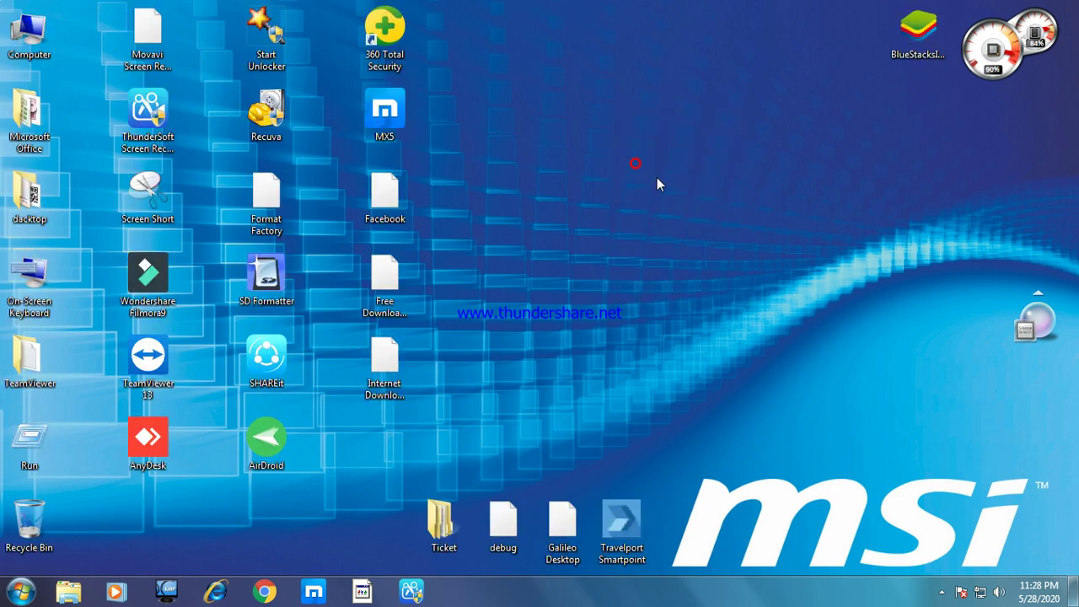
right_click(627, 123)
left_click(662, 170)
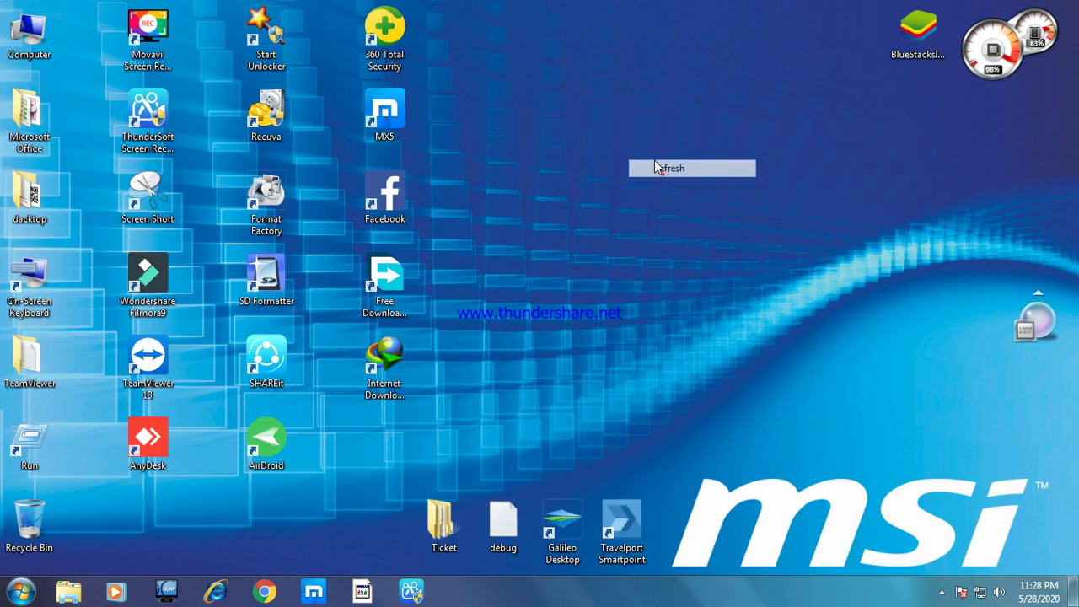
right_click(630, 142)
left_click(663, 187)
right_click(631, 143)
left_click(662, 189)
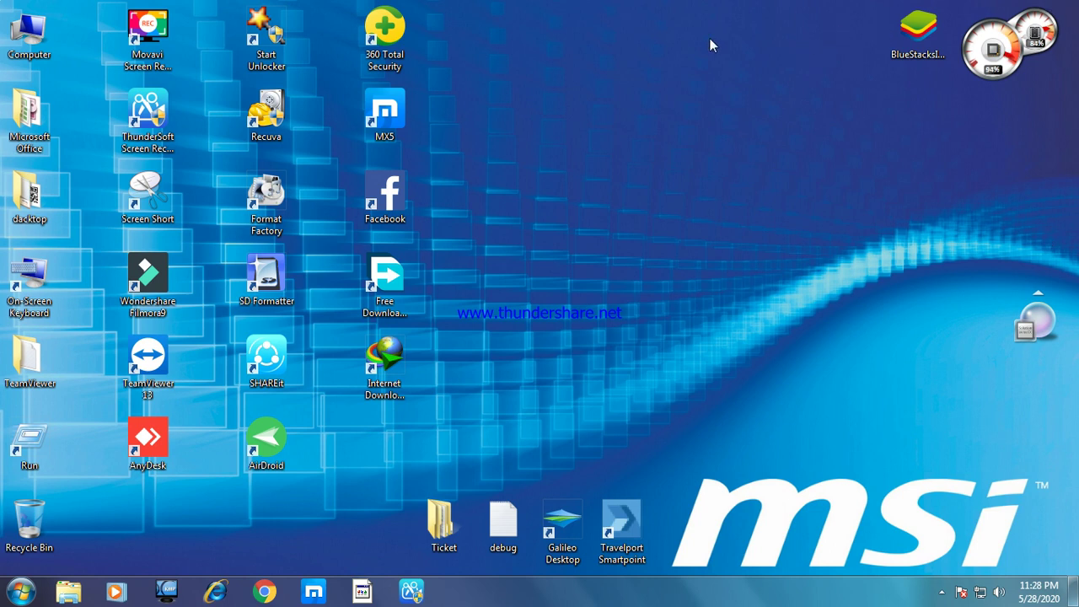
right_click(555, 92)
left_click(574, 138)
right_click(573, 134)
left_click(588, 178)
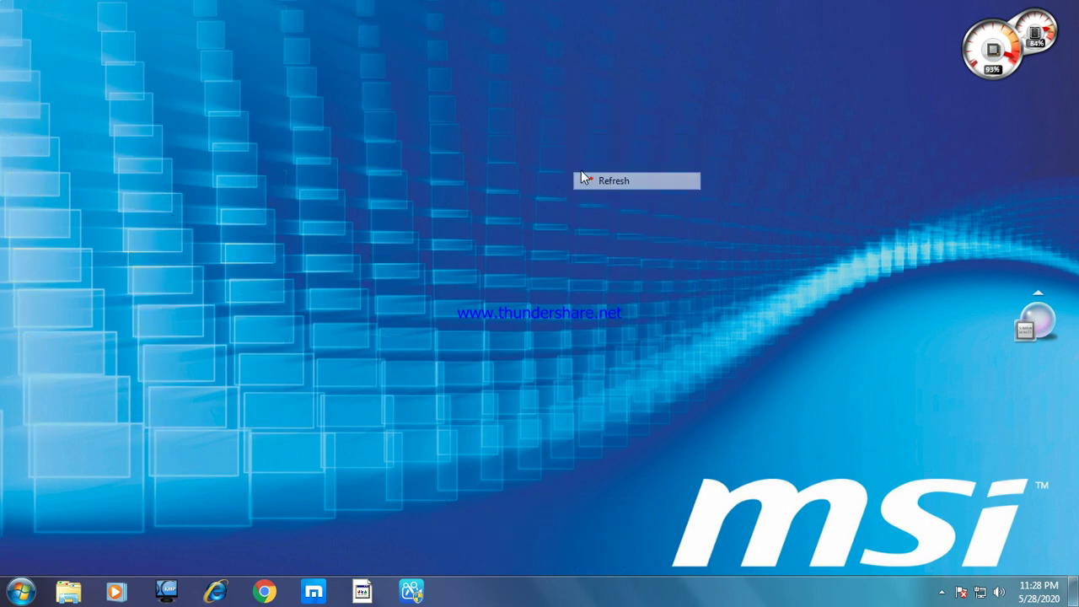
right_click(573, 142)
left_click(610, 187)
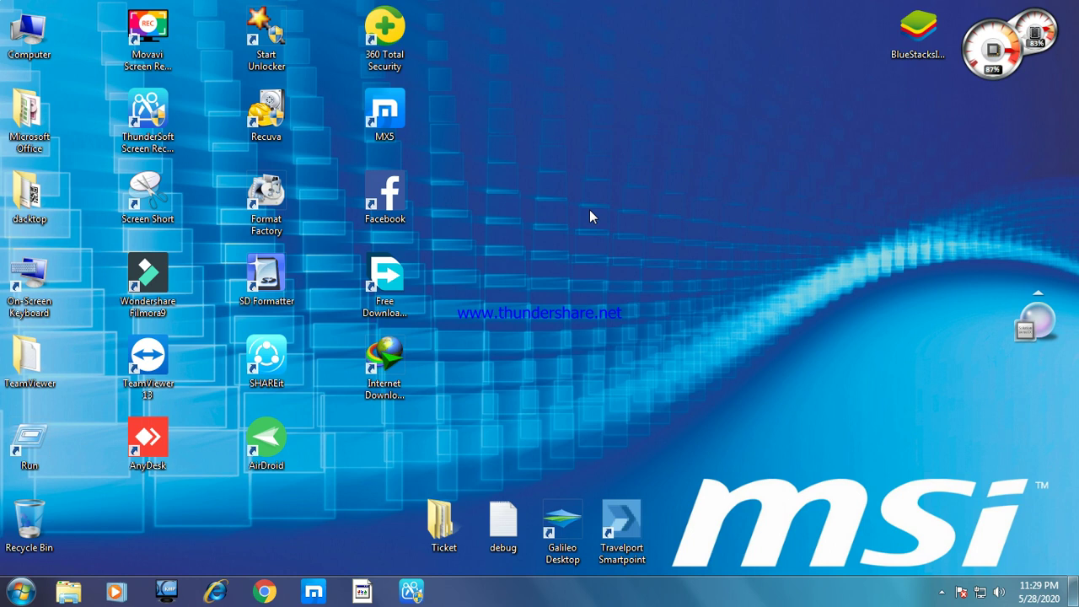
right_click(565, 164)
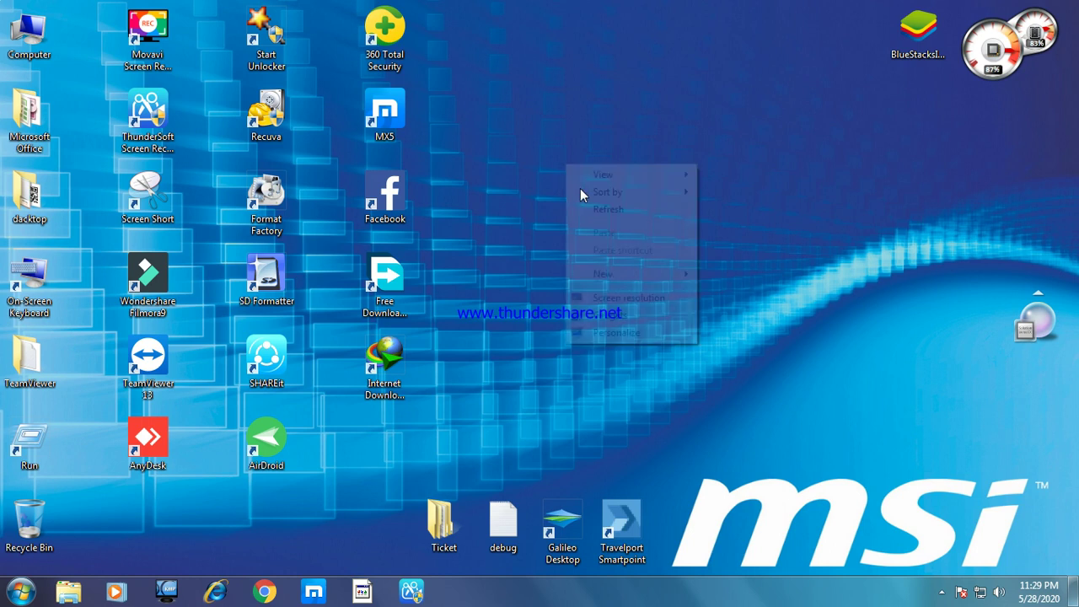
left_click(587, 211)
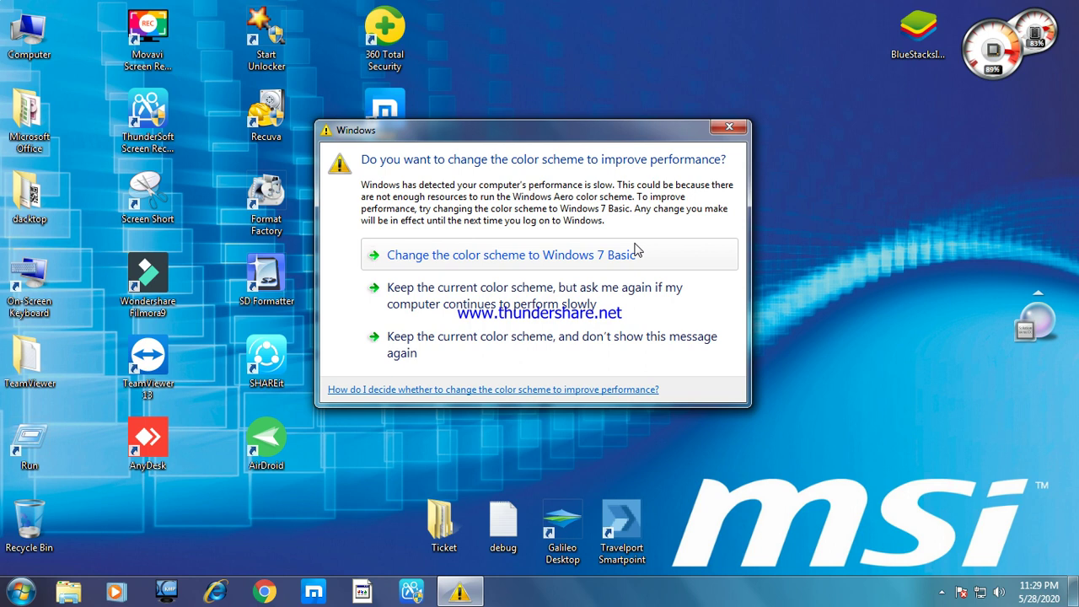
Close the color scheme performance prompt without choosing an option and show the hidden notification area icons.
left_click(731, 129)
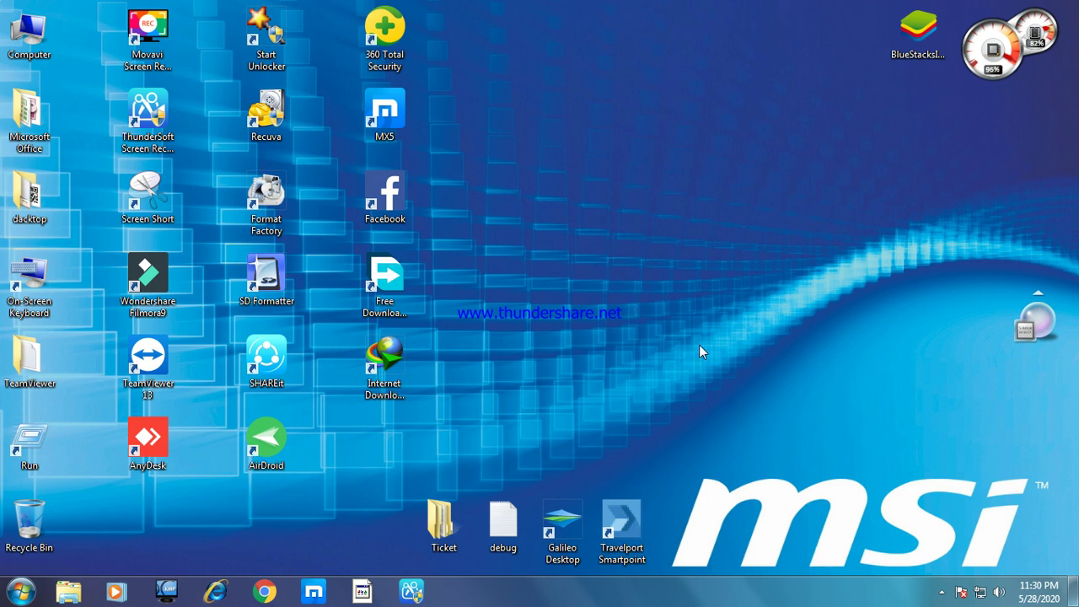
left_click(943, 594)
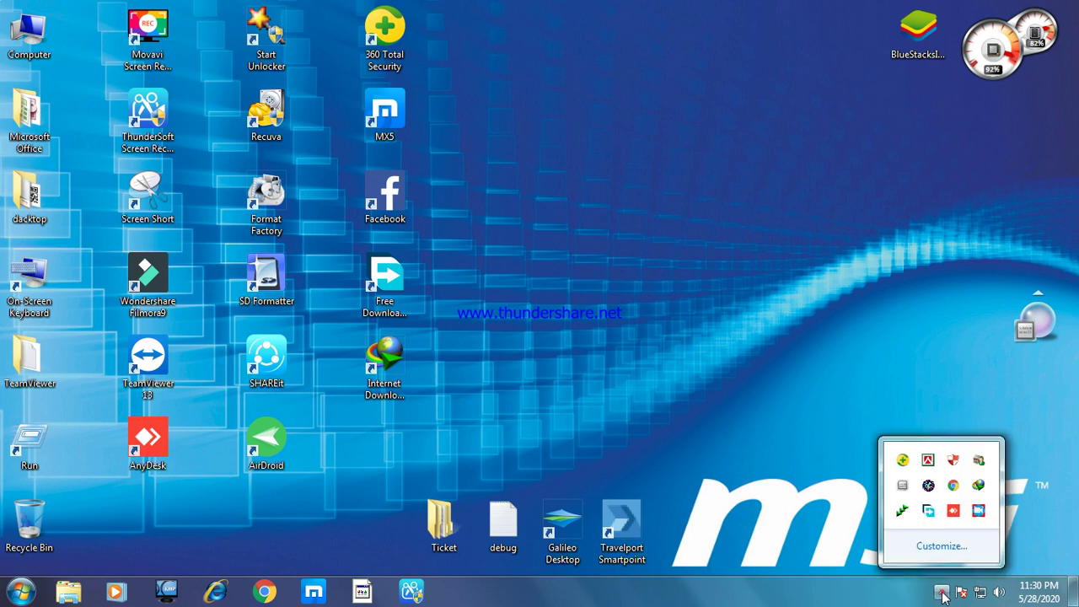